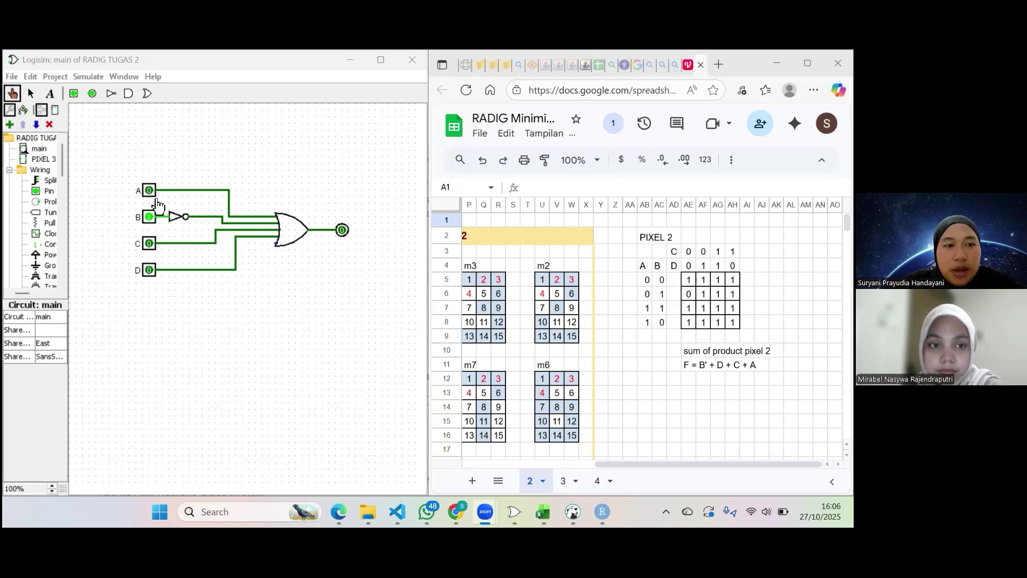
- Test the main pixel 2 circuit by toggling inputs B, C and D, finishing with B at 1 and the others at 0
left_click(147, 221)
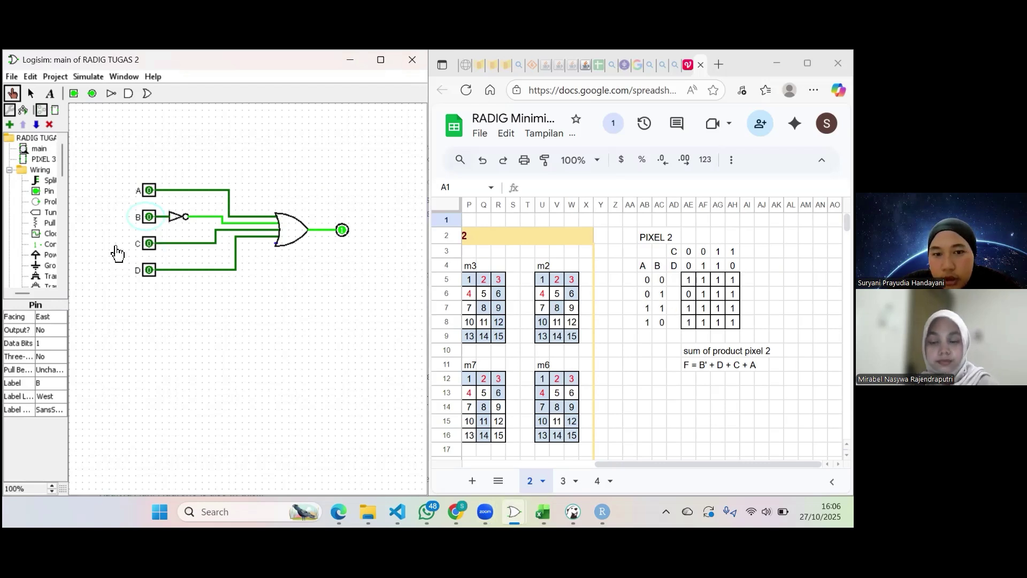
left_click(152, 221)
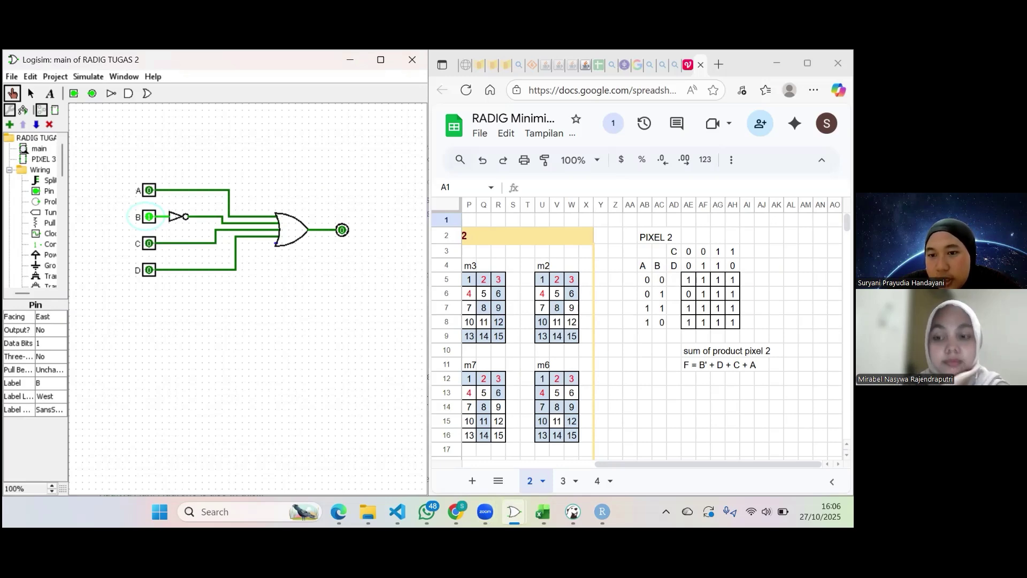
left_click(149, 244)
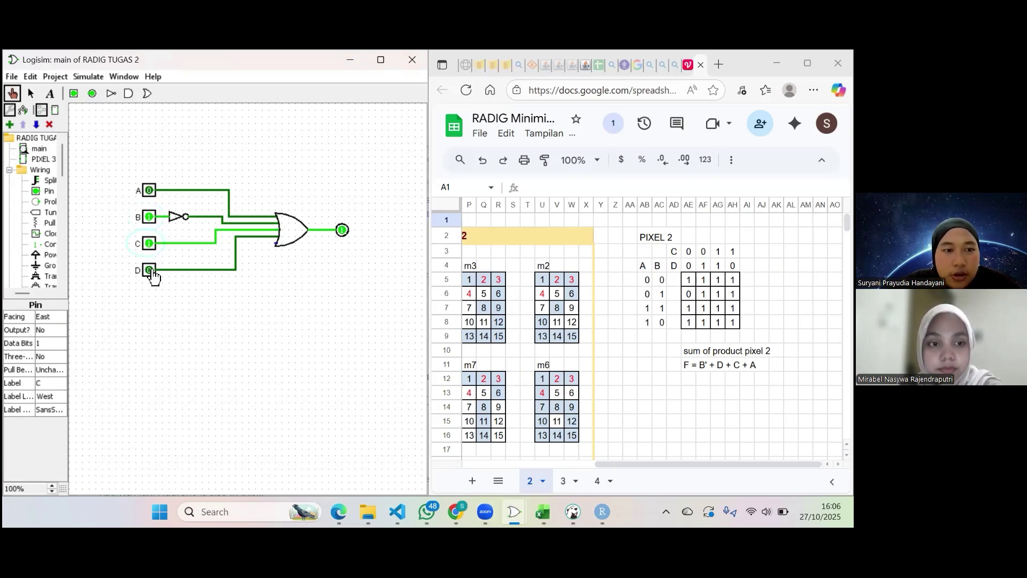
left_click(150, 271)
left_click(150, 271)
left_click(150, 272)
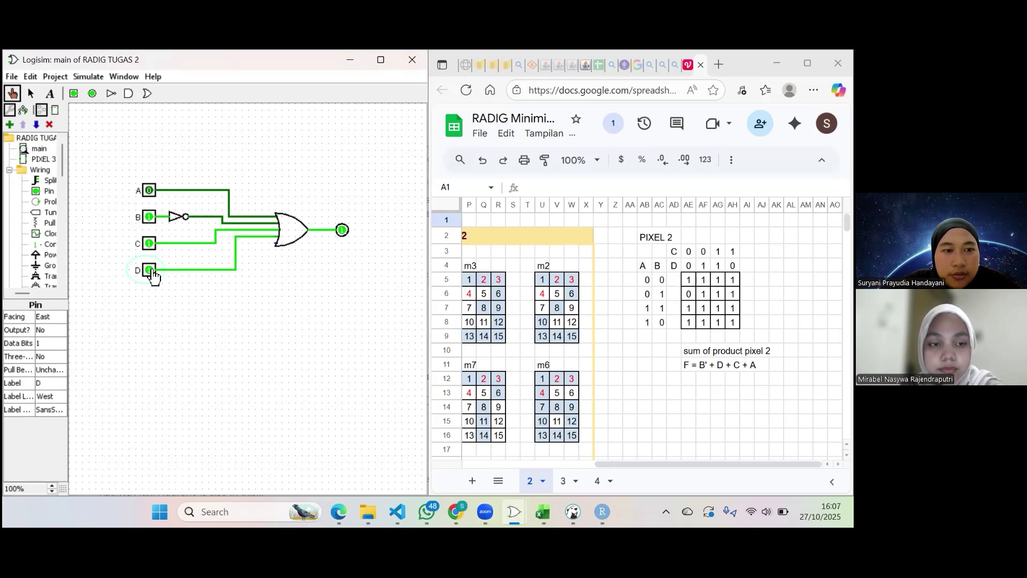
left_click(150, 272)
left_click(150, 245)
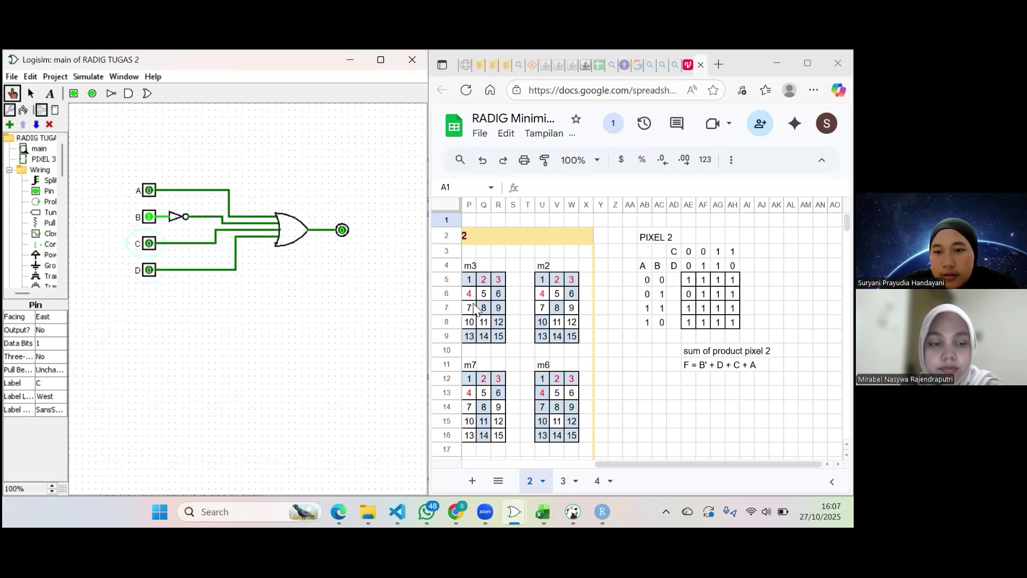
left_click_drag(476, 309, 332, 227)
scroll(642, 329, "right", 5)
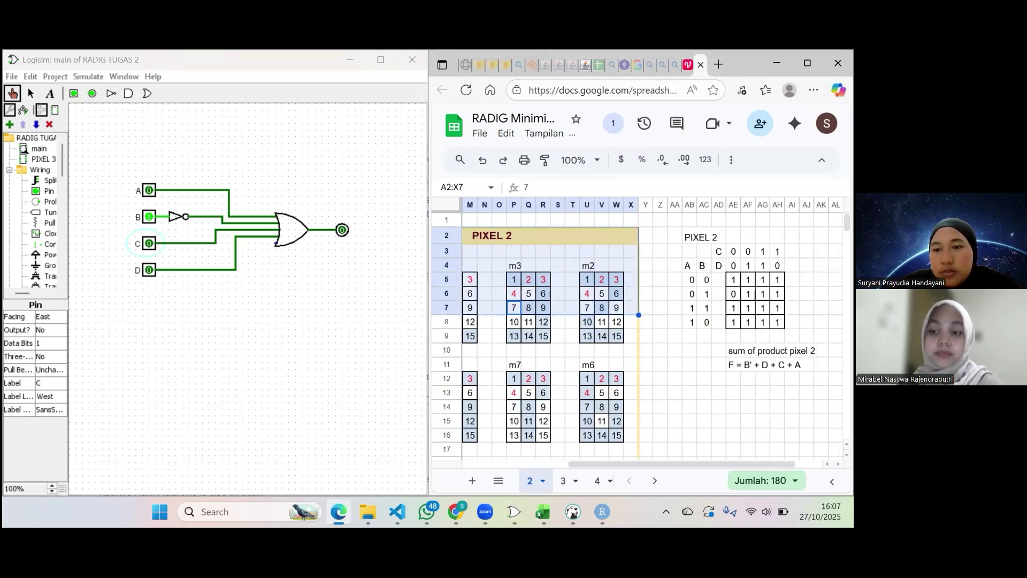
left_click(718, 350)
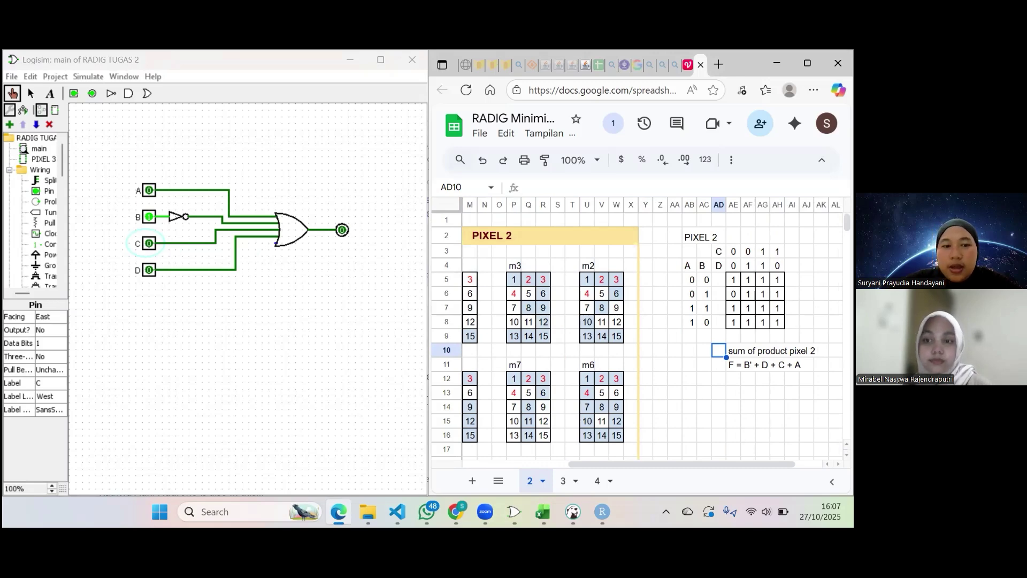
- Show the pixel 3 K-map on sheet 3 of the spreadsheet and open the PIXEL 3 circuit in Logisim
left_click(565, 481)
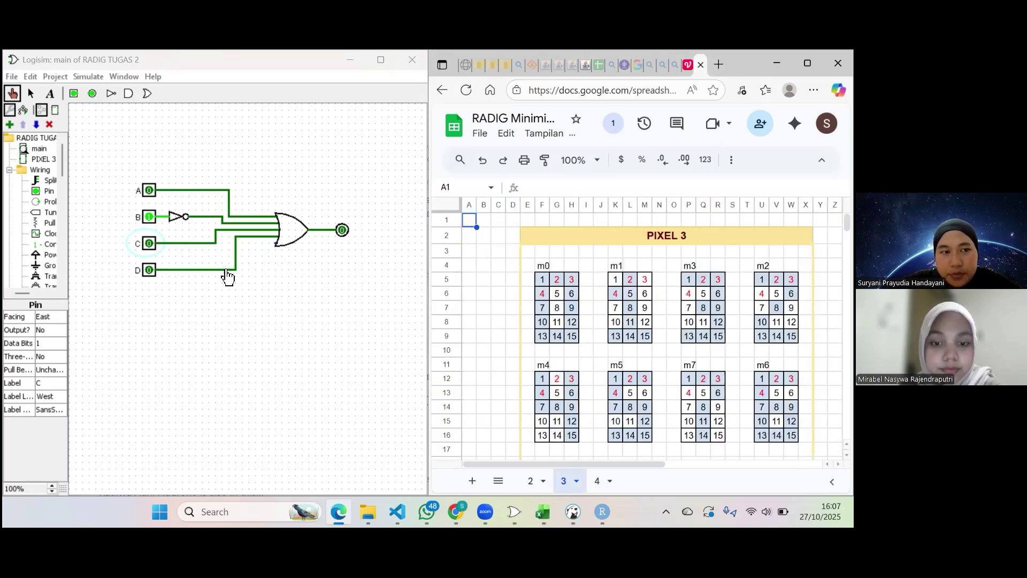
double_click(44, 156)
scroll(653, 332, "right", 5)
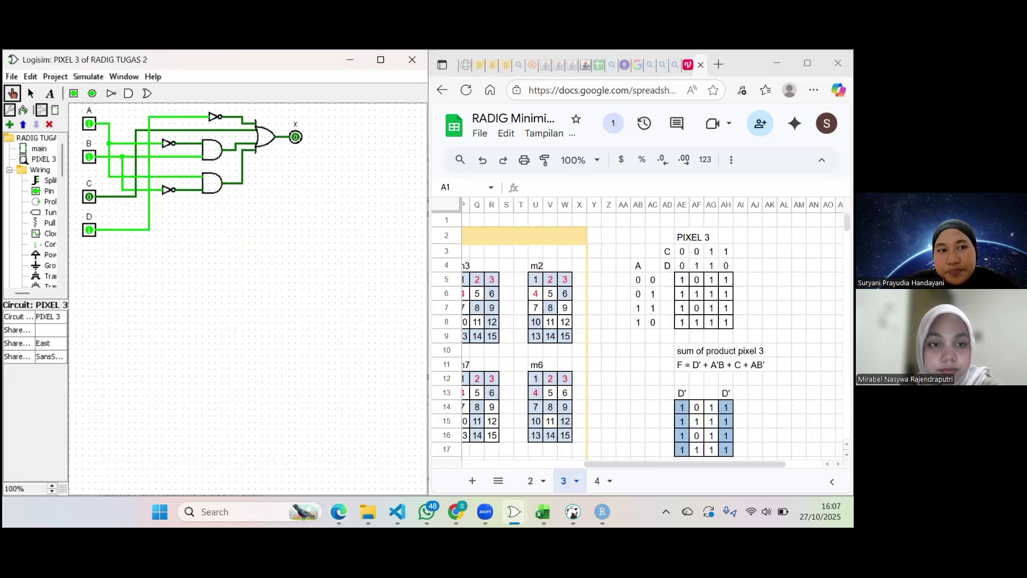
- Examine the pixel 3 K-map and the terms of its sum-of-products expression F = D' + A'B + C + AB'
scroll(655, 335, "down", 1)
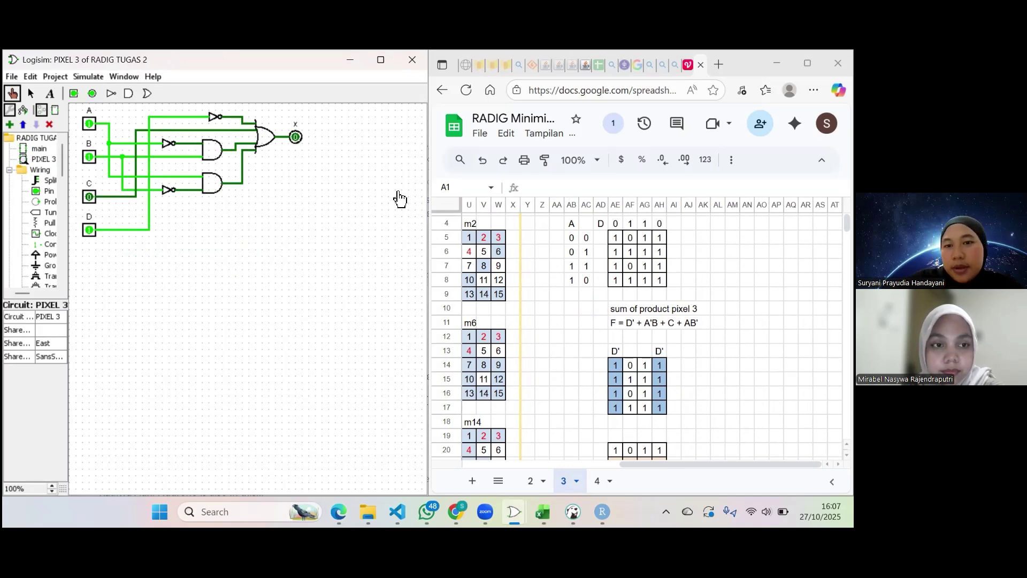
left_click(635, 336)
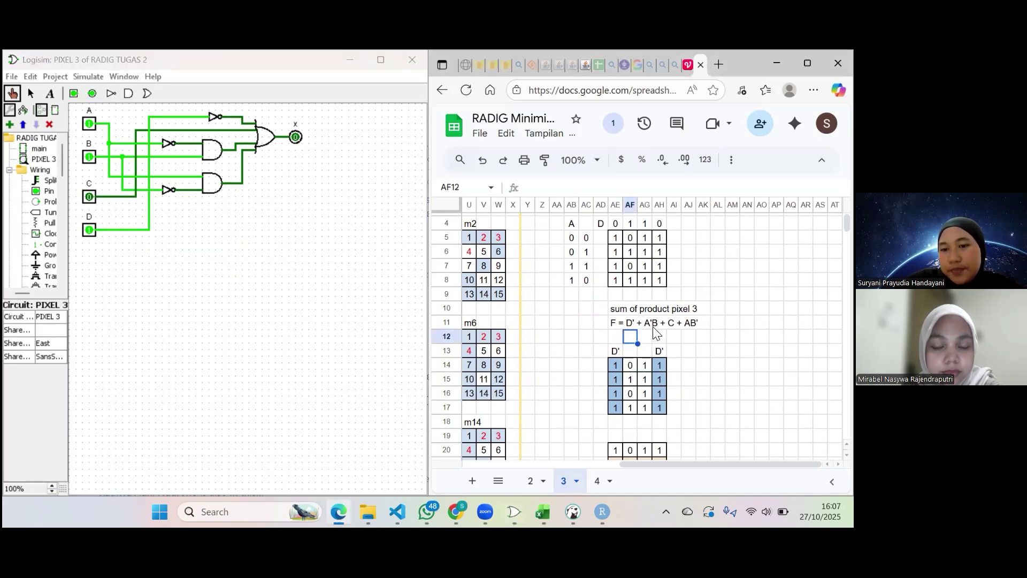
left_click(650, 325)
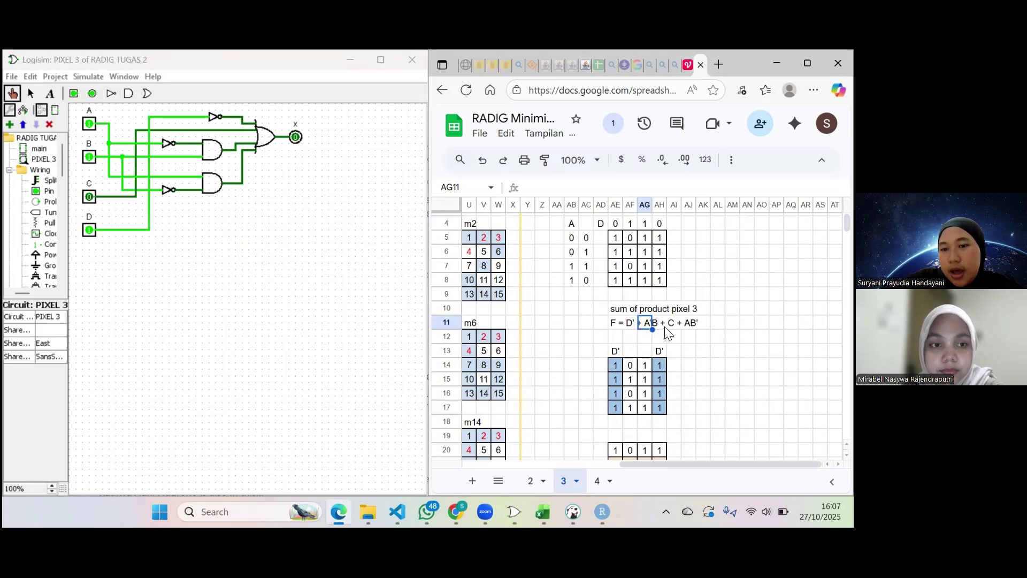
left_click(703, 323)
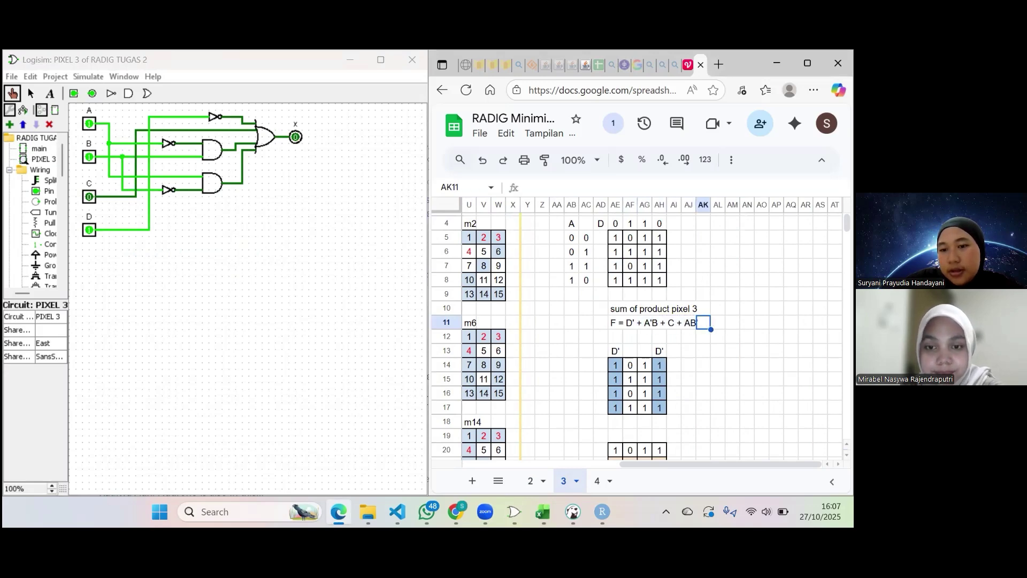
key("Right")
key("Right")
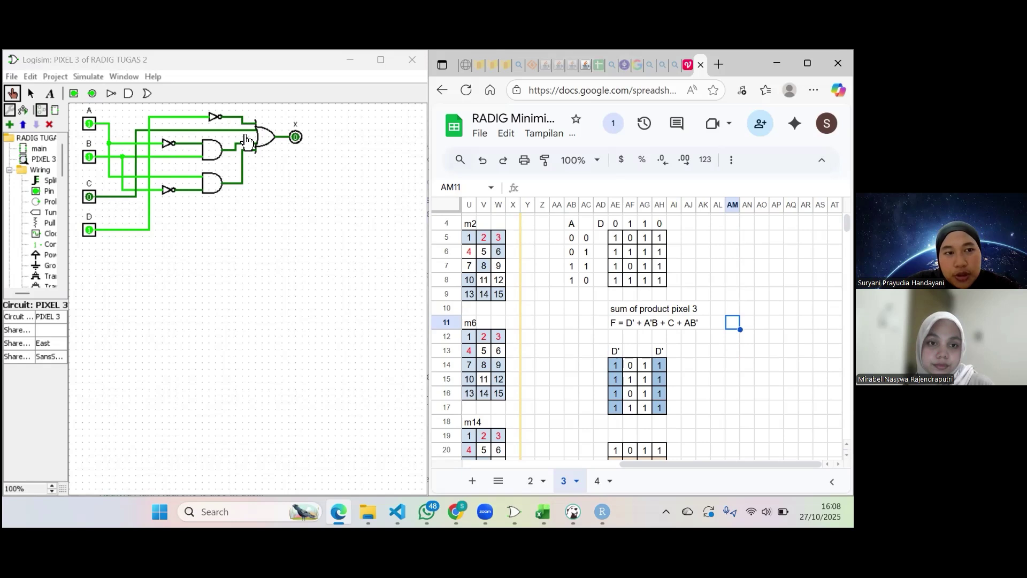
left_click(662, 310)
scroll(647, 313, "left", 2)
scroll(648, 313, "up", 1)
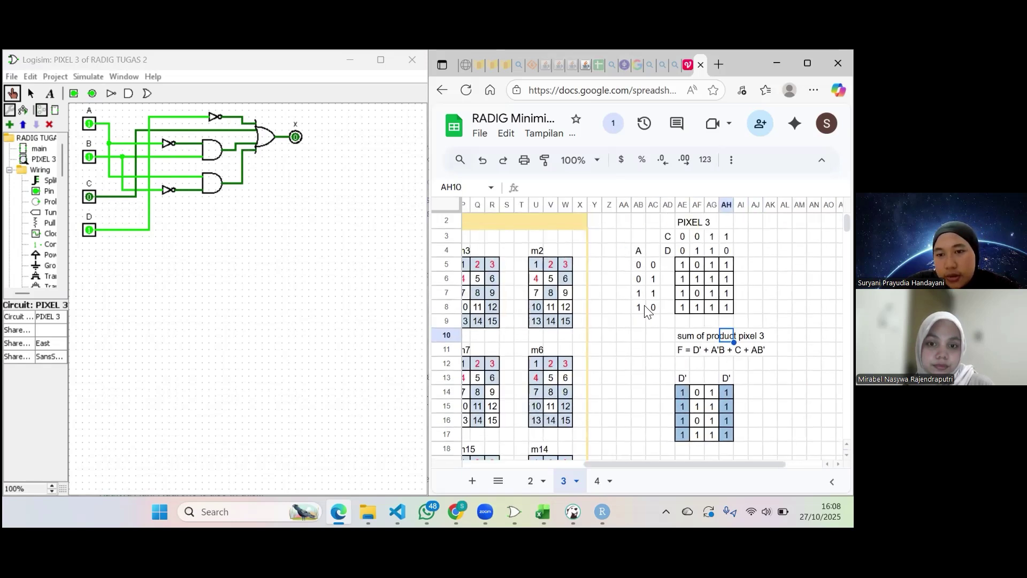
left_click(629, 348)
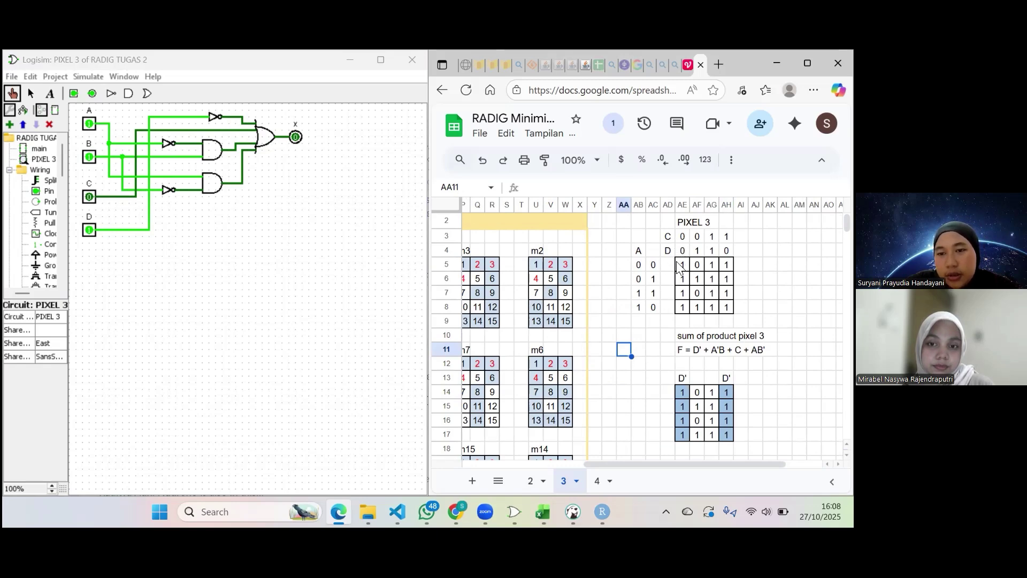
- Test the PIXEL 3 circuit by setting inputs A, B and D to 0, and toggle D once more
left_click(92, 128)
left_click(89, 157)
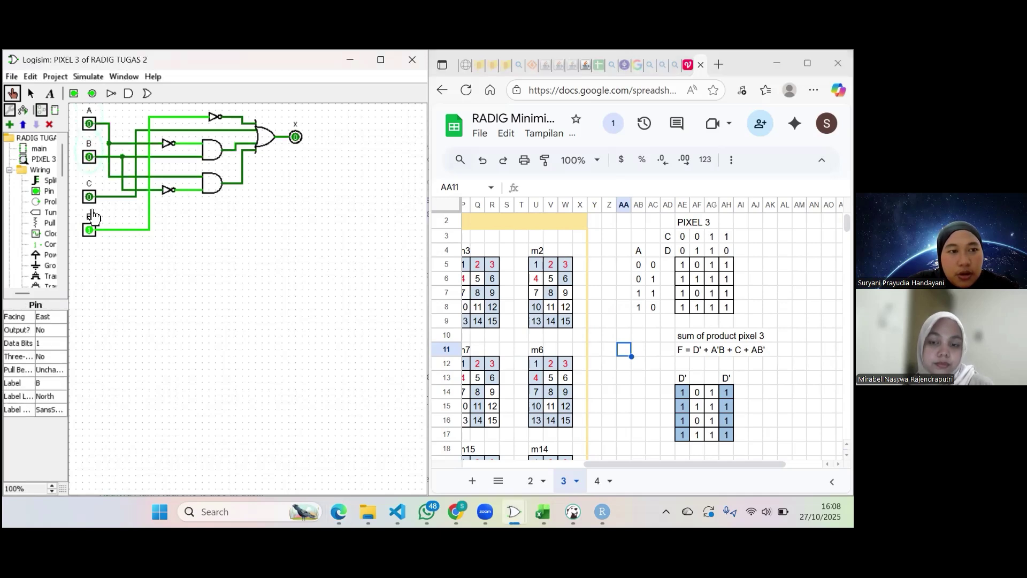
left_click(94, 236)
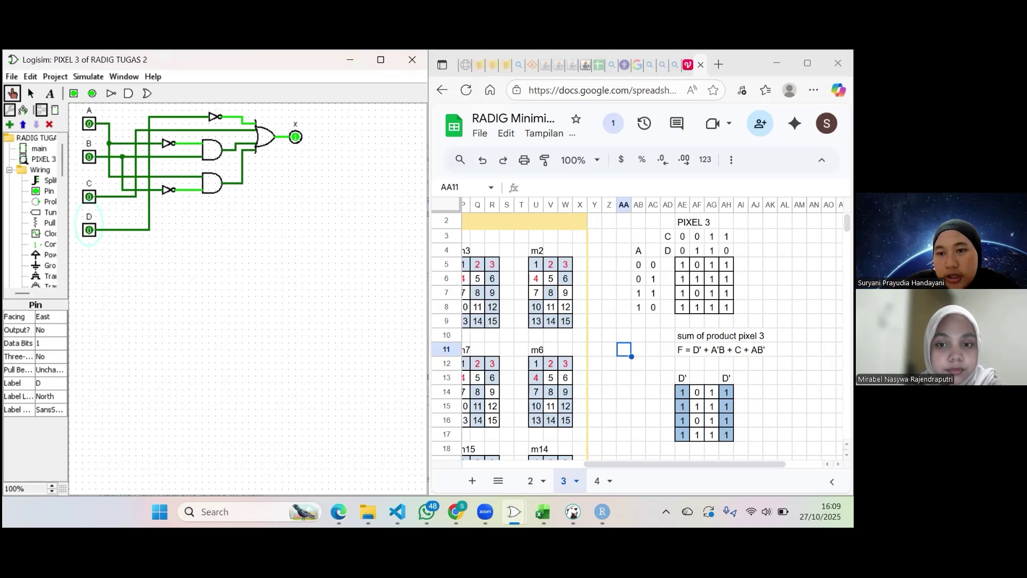
left_click(91, 231)
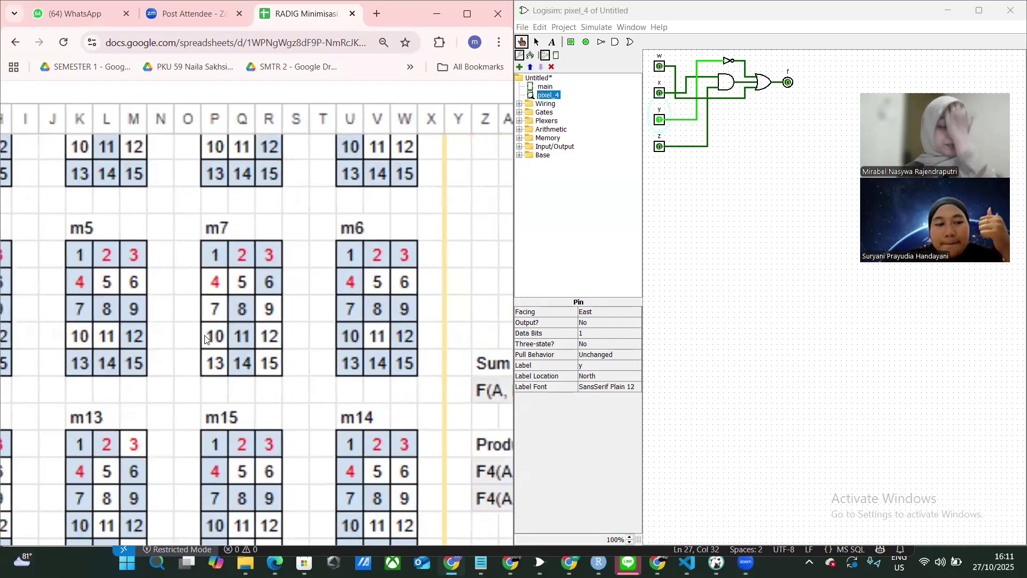
- Review the pixel 4 minterm grids, K-map, sum-of-product and product-of-sum expressions, and truth table in the spreadsheet
scroll(189, 286, "up", 4)
scroll(188, 286, "left", 4)
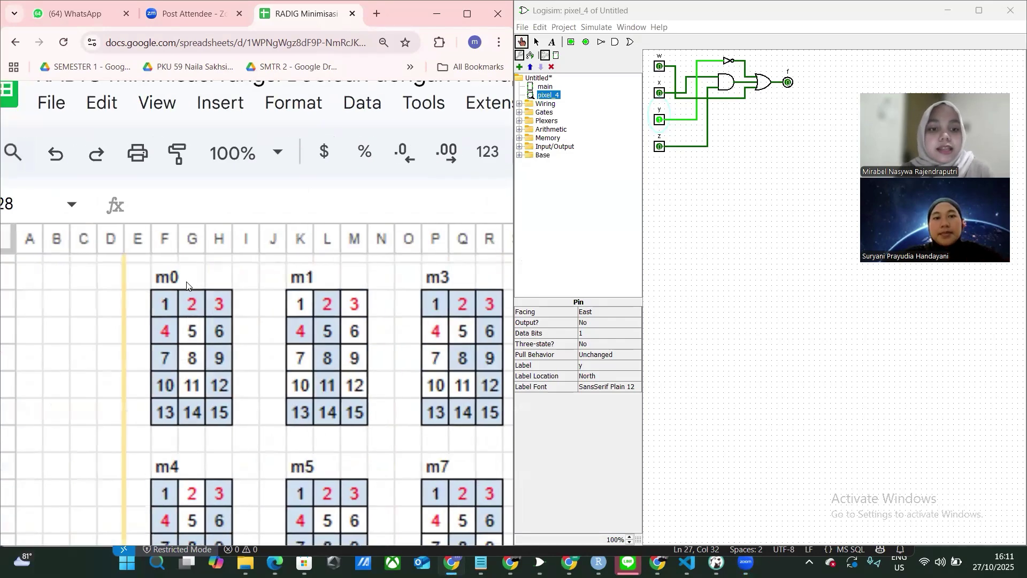
scroll(188, 279, "down", 3)
scroll(233, 321, "down", 5)
scroll(233, 322, "up", 3)
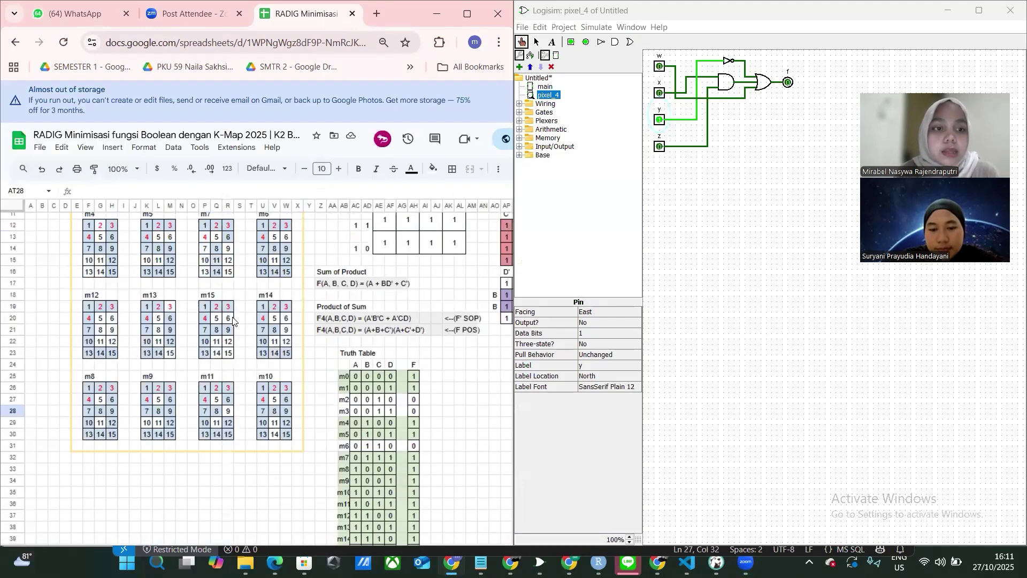
scroll(232, 320, "right", 4)
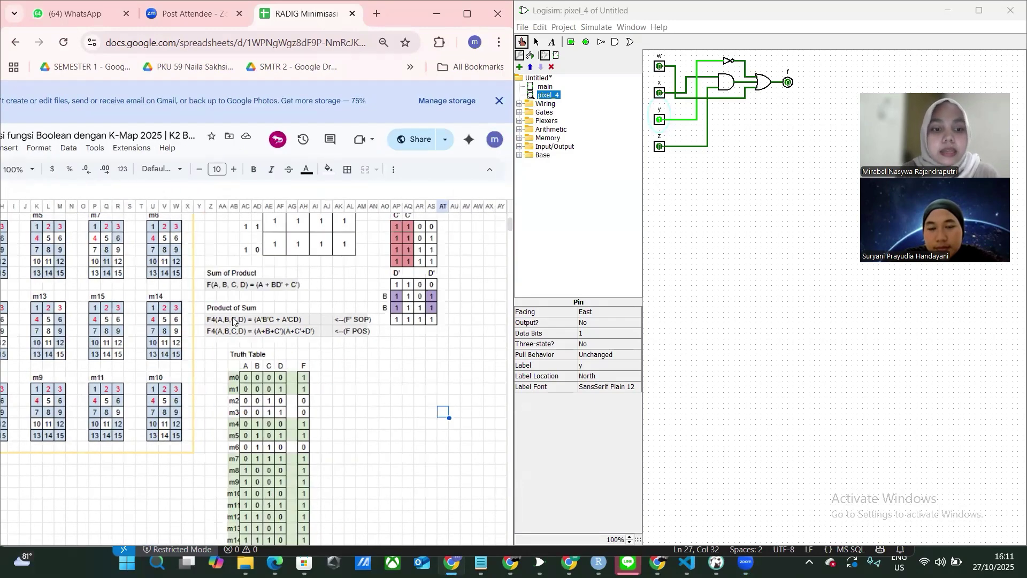
scroll(232, 319, "down", 5)
scroll(232, 319, "up", 2)
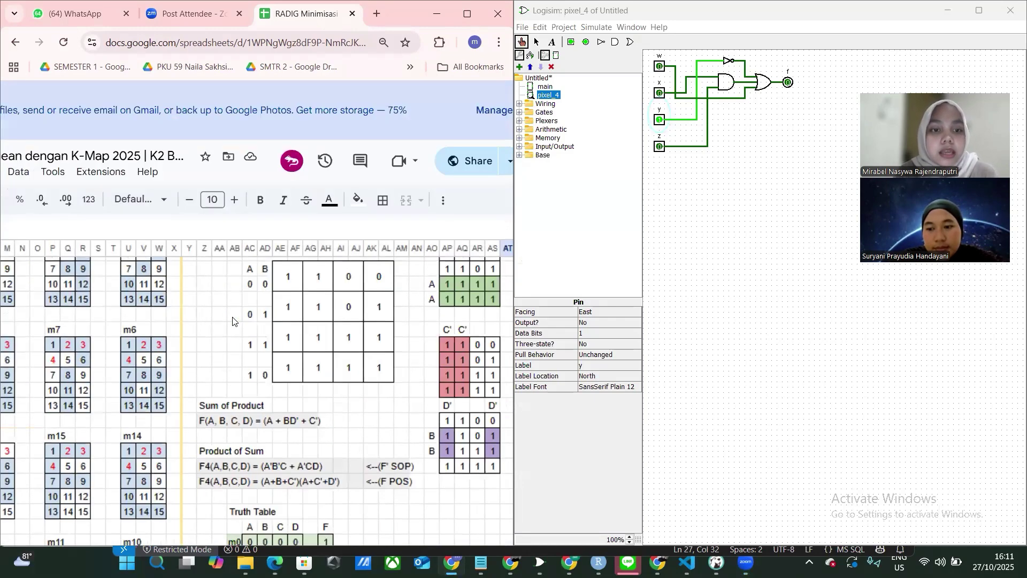
scroll(355, 324, "up", 2)
scroll(355, 485, "down", 3)
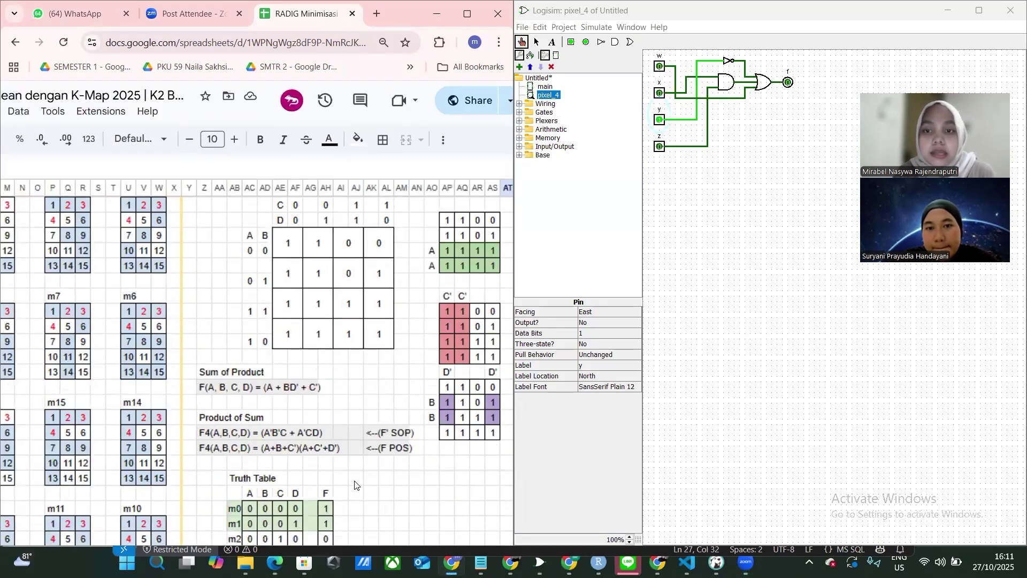
left_click(722, 172)
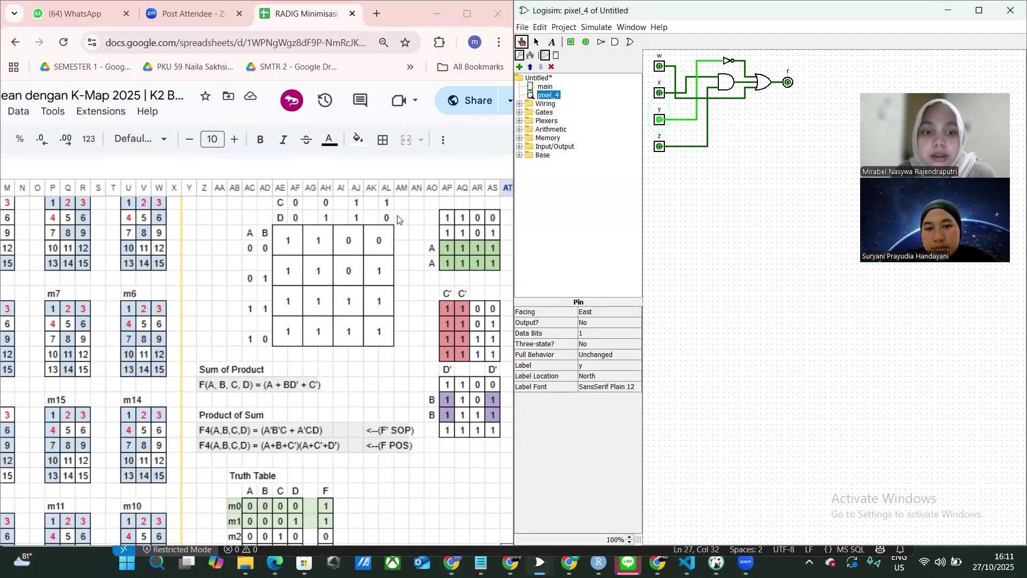
scroll(369, 398, "down", 5)
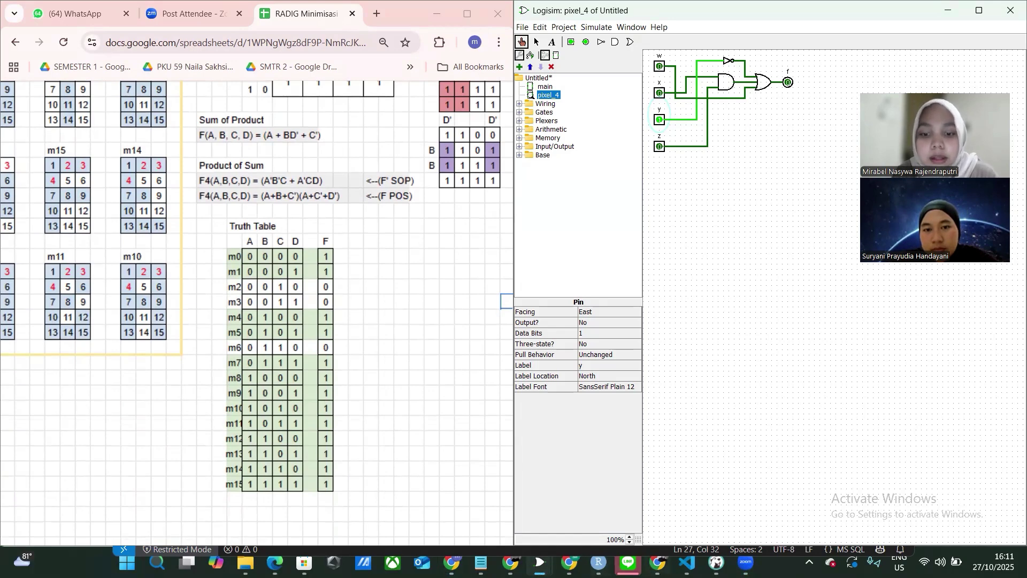
- Open Logisim's Combinational Analysis window and review the inputs w, x, y, z and the output f
mouse_move(539, 562)
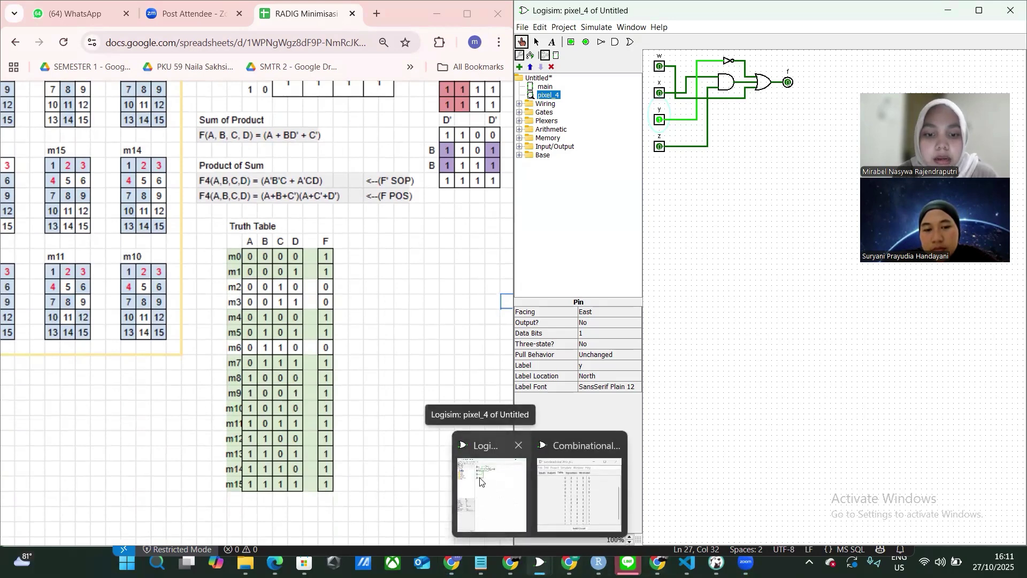
left_click(568, 459)
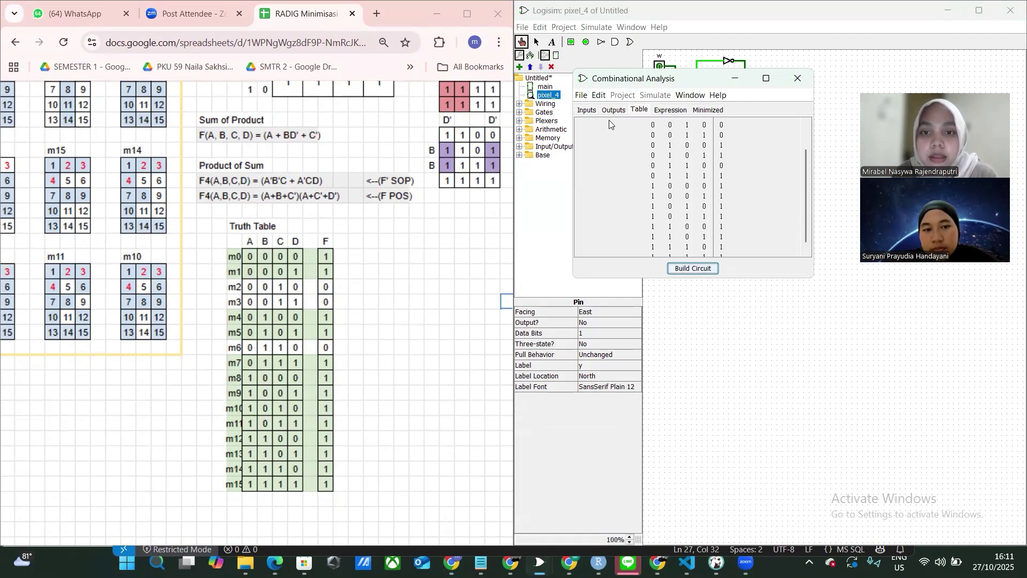
left_click(588, 111)
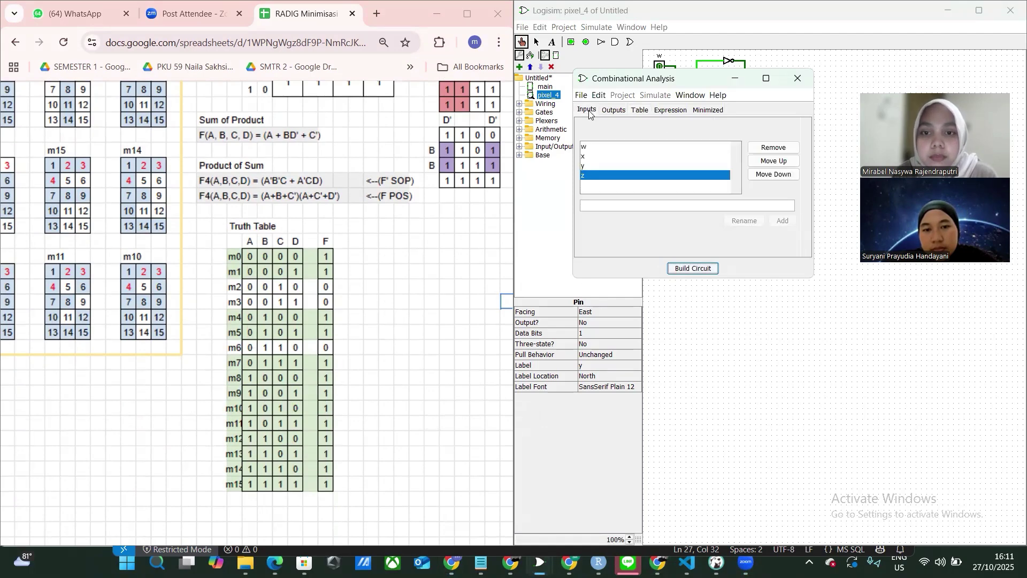
left_click(583, 148)
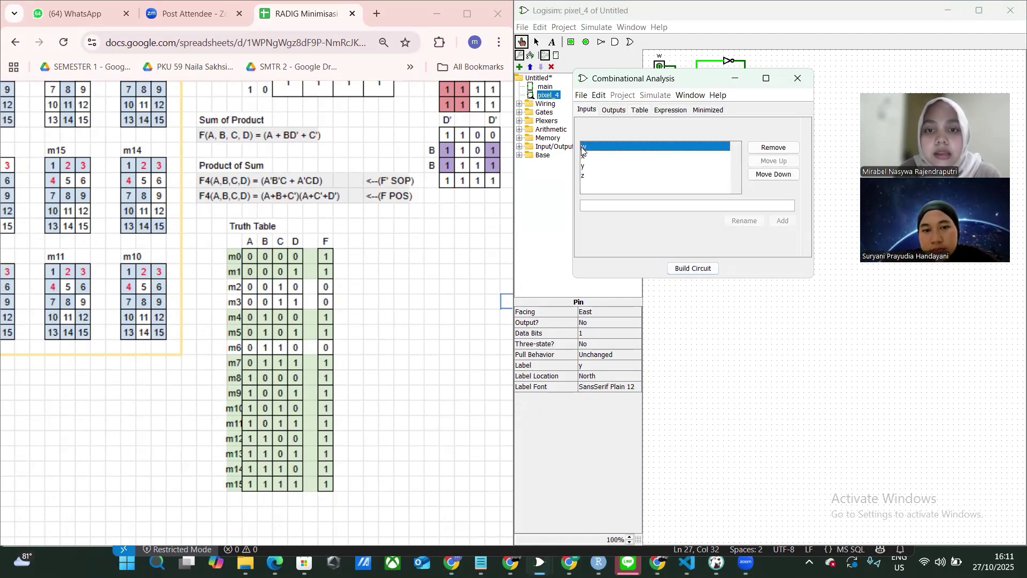
key("Down")
key("Down")
key("Down")
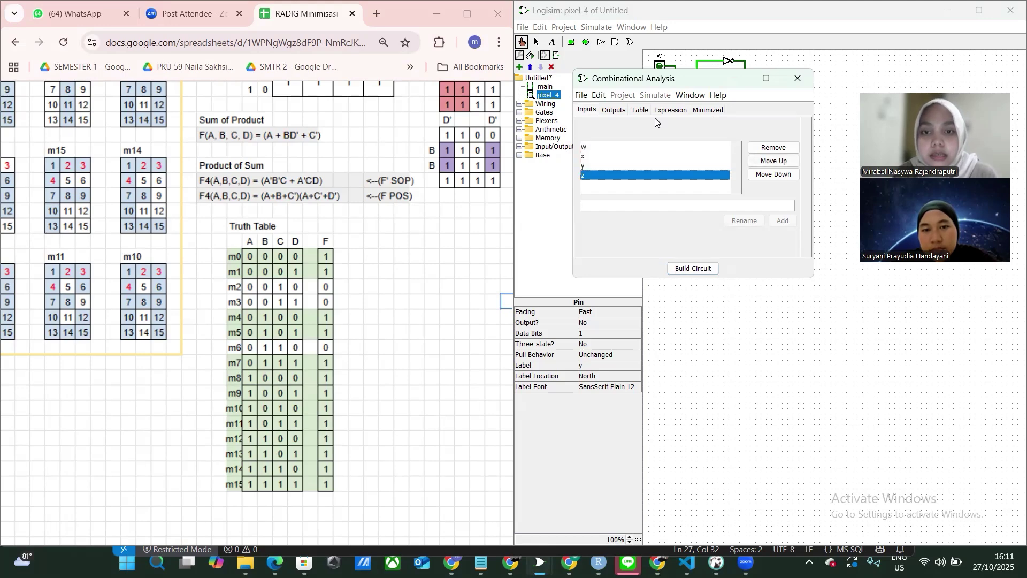
left_click(614, 111)
scroll(312, 196, "up", 2)
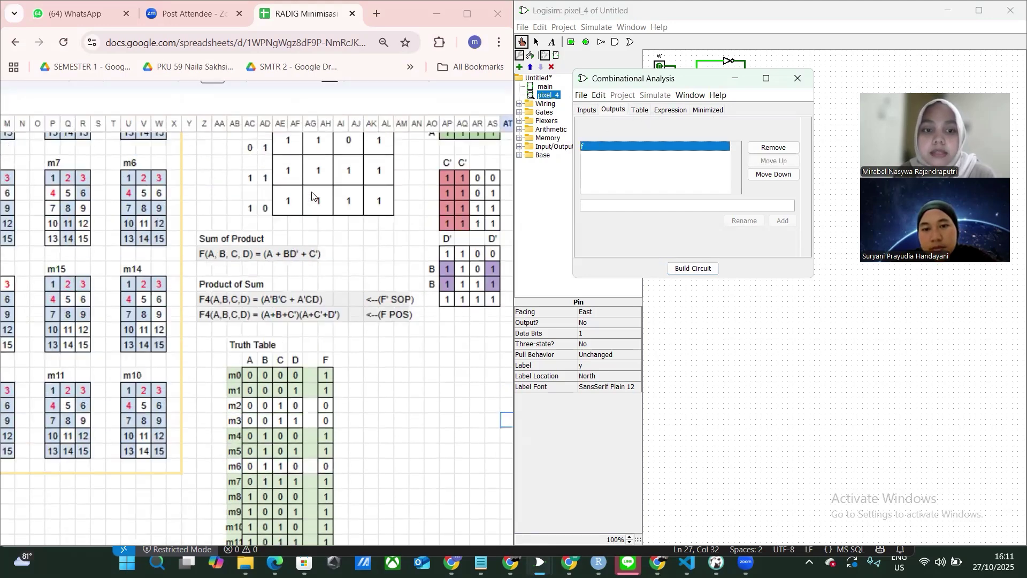
- Compare the Combinational Analysis truth table with the pixel 4 truth table in the spreadsheet
left_click(641, 109)
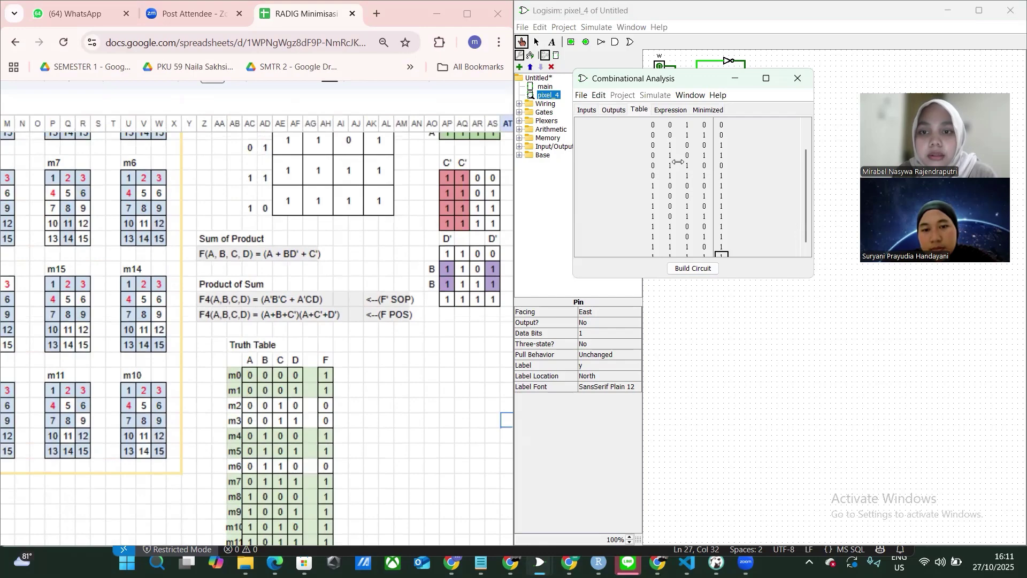
scroll(311, 405, "down", 3)
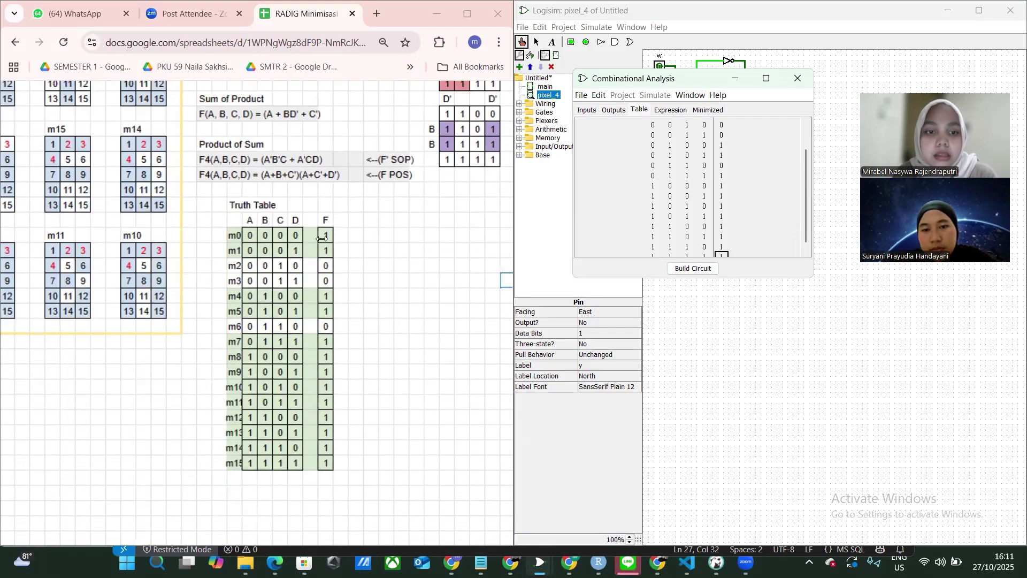
left_click(312, 229)
scroll(347, 353, "right", 3)
scroll(374, 417, "down", 4)
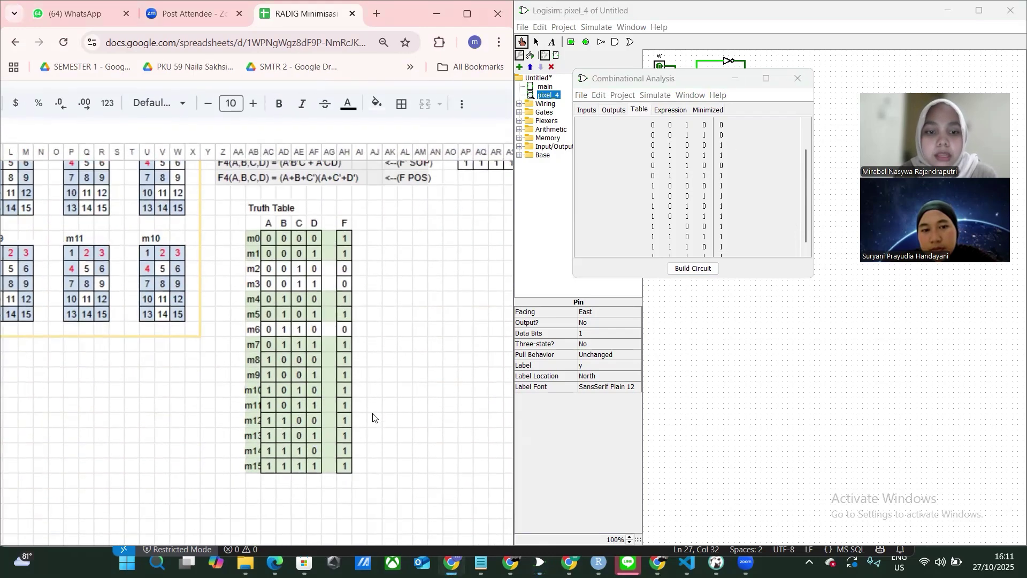
- Return to the pixel_4 circuit from the Combinational Analysis window, with the pixel 4 expressions in view in the spreadsheet
scroll(312, 301, "up", 5)
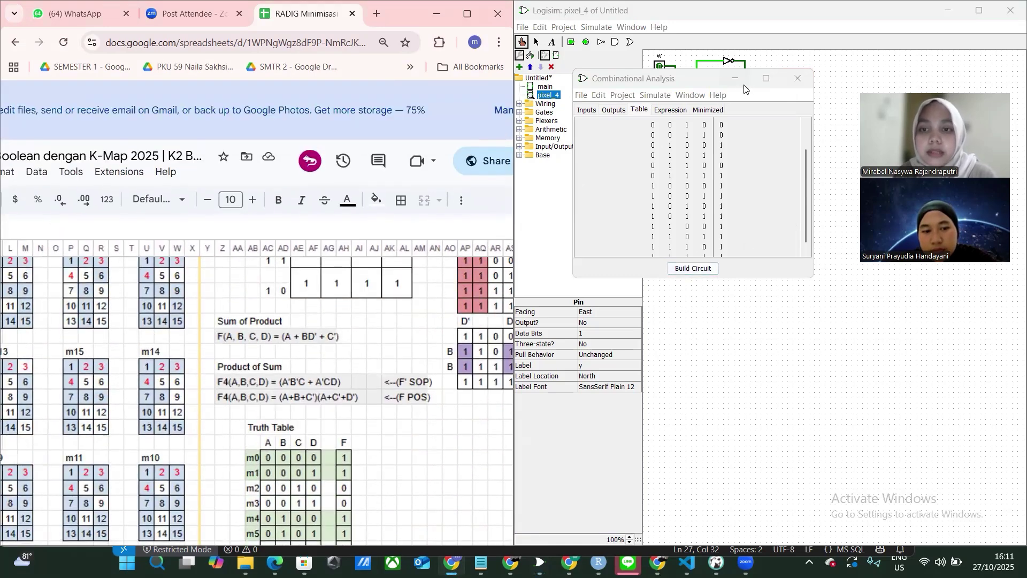
left_click(674, 128)
left_click(752, 117)
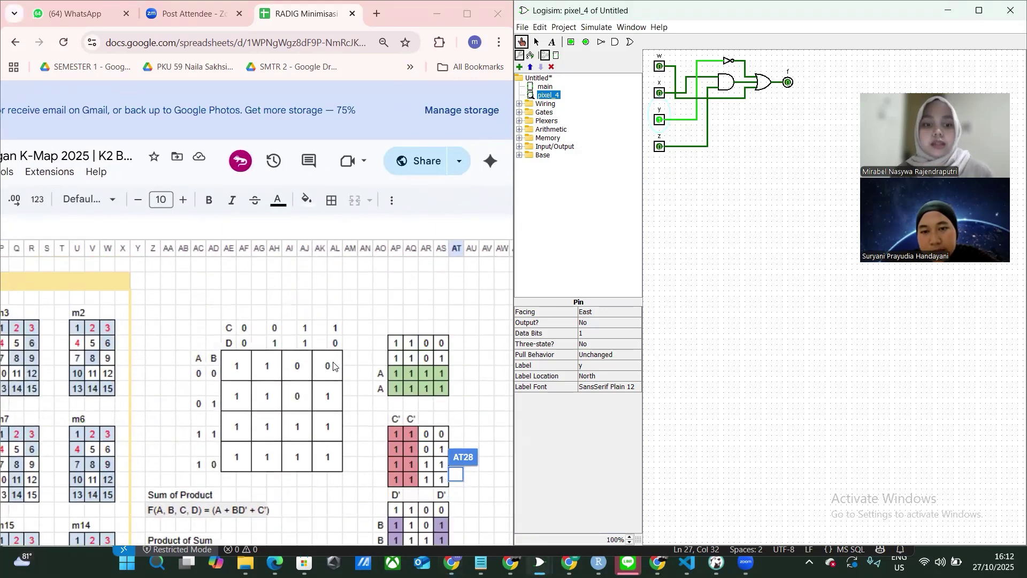
- Compare the pixel 4 K-map, sum-of-product and product-of-sum expressions in the spreadsheet with the gates of the pixel_4 circuit
scroll(301, 430, "down", 5)
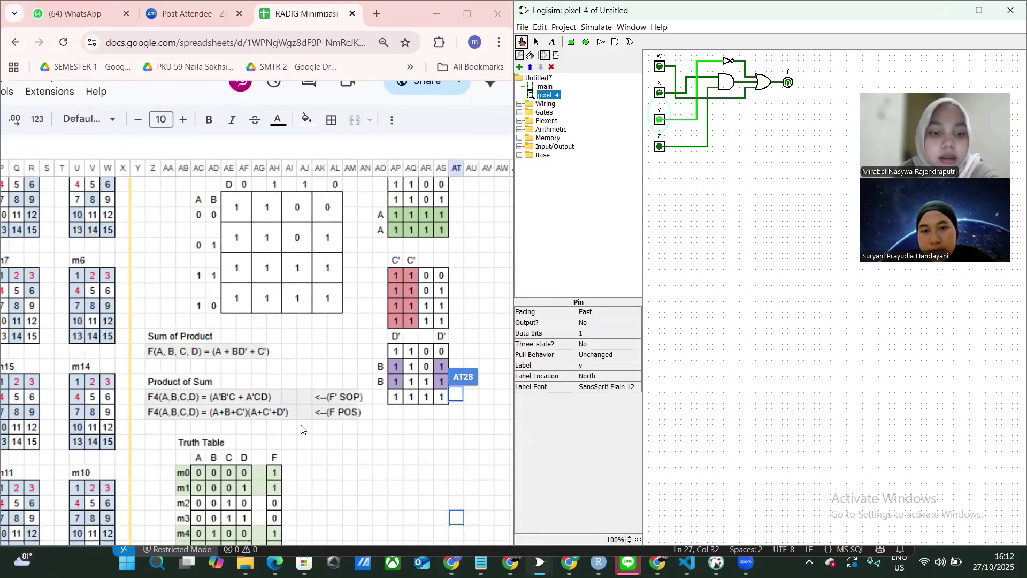
scroll(301, 429, "up", 3)
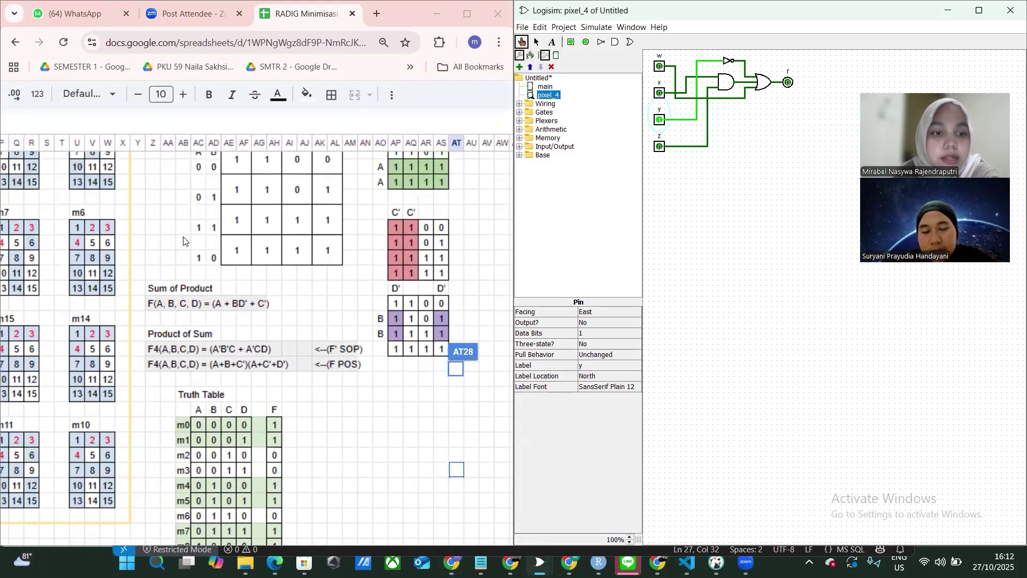
scroll(184, 240, "up", 5)
scroll(184, 240, "down", 1)
scroll(184, 241, "up", 2)
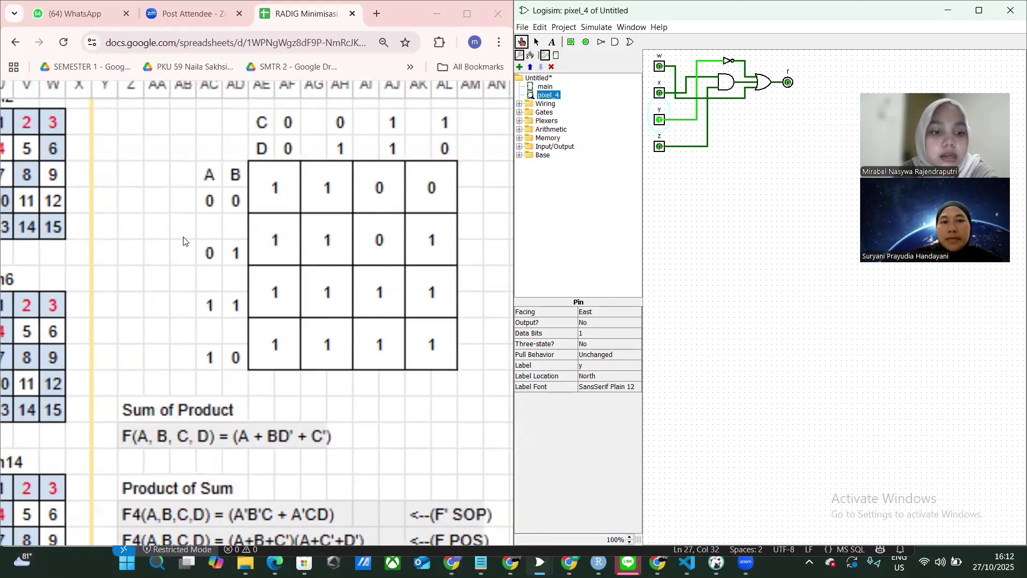
scroll(184, 241, "right", 1)
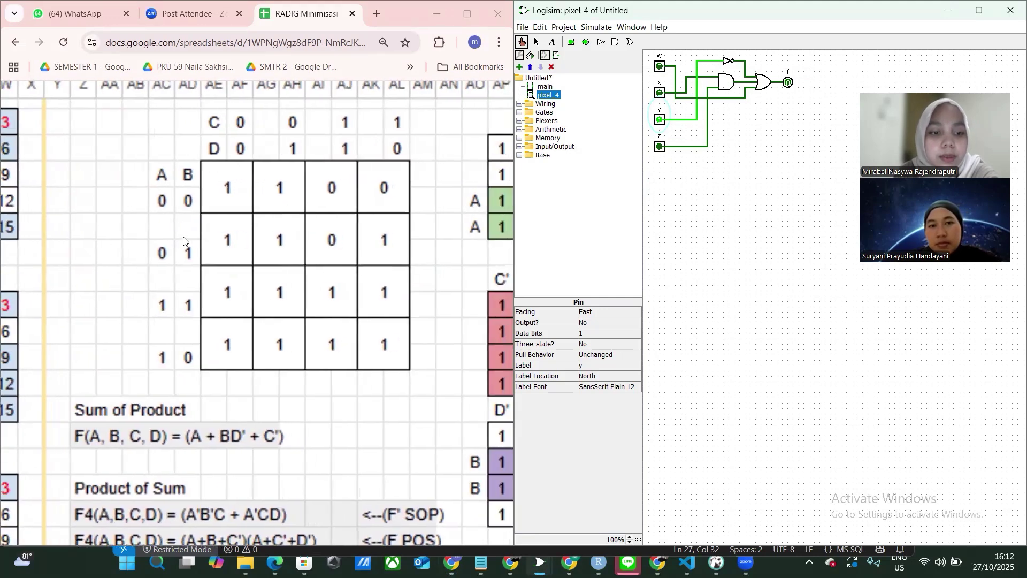
scroll(183, 241, "down", 3)
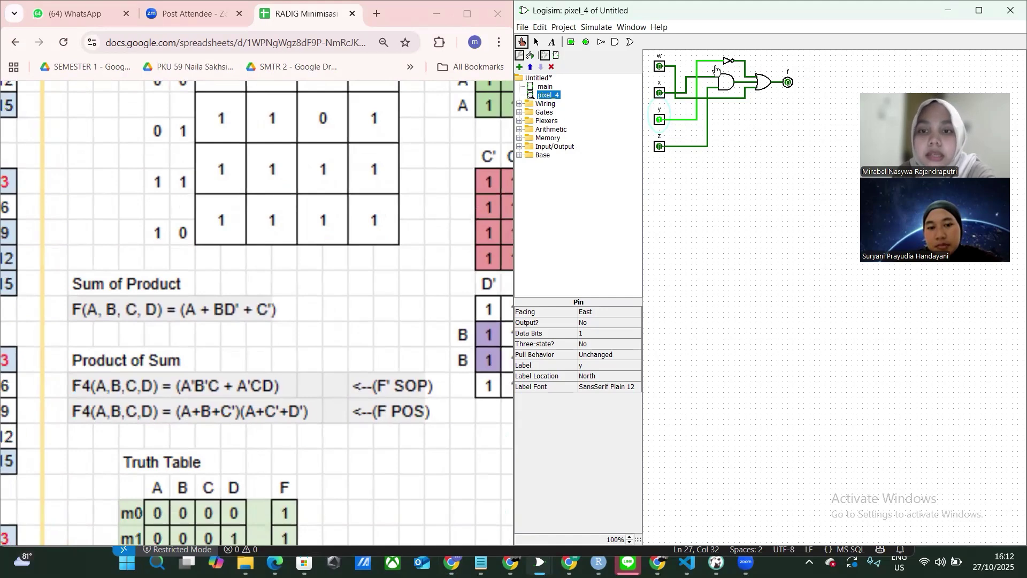
scroll(241, 323, "up", 3)
scroll(240, 323, "down", 1)
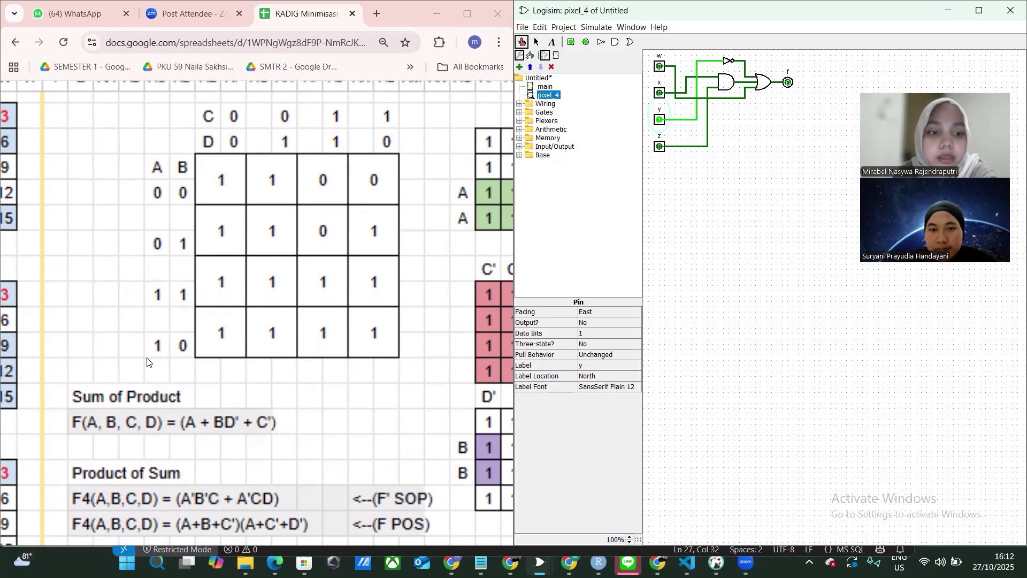
- Examine the pixel 4 truth table rows m0 to m15 in the spreadsheet alongside the circuit
scroll(149, 360, "down", 3)
scroll(149, 360, "down", 2)
scroll(272, 171, "up", 6)
scroll(270, 170, "down", 5)
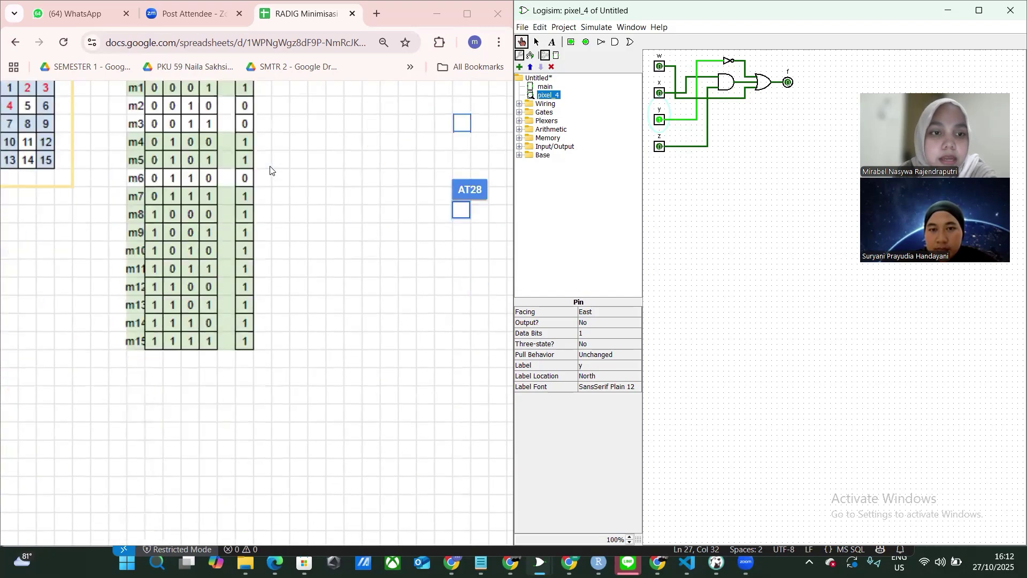
scroll(271, 170, "up", 1)
scroll(150, 152, "up", 5)
scroll(200, 276, "up", 1)
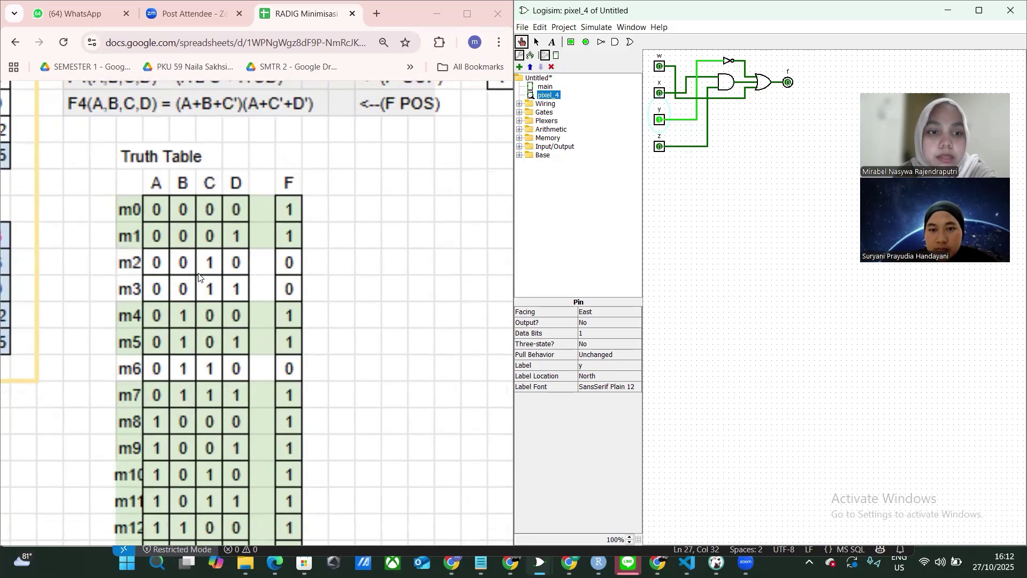
scroll(198, 275, "down", 1)
left_click(294, 235)
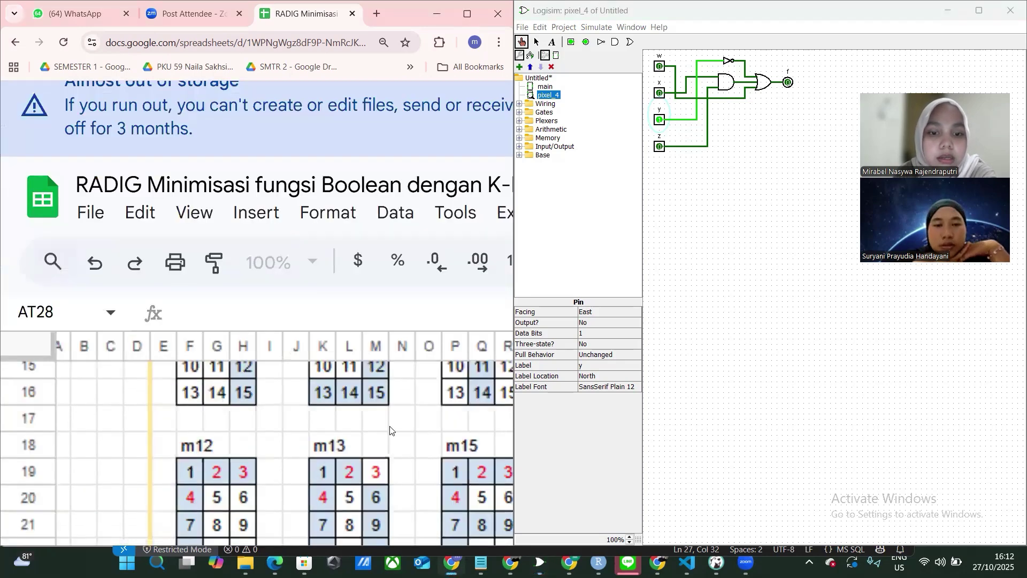
scroll(390, 428, "down", 5)
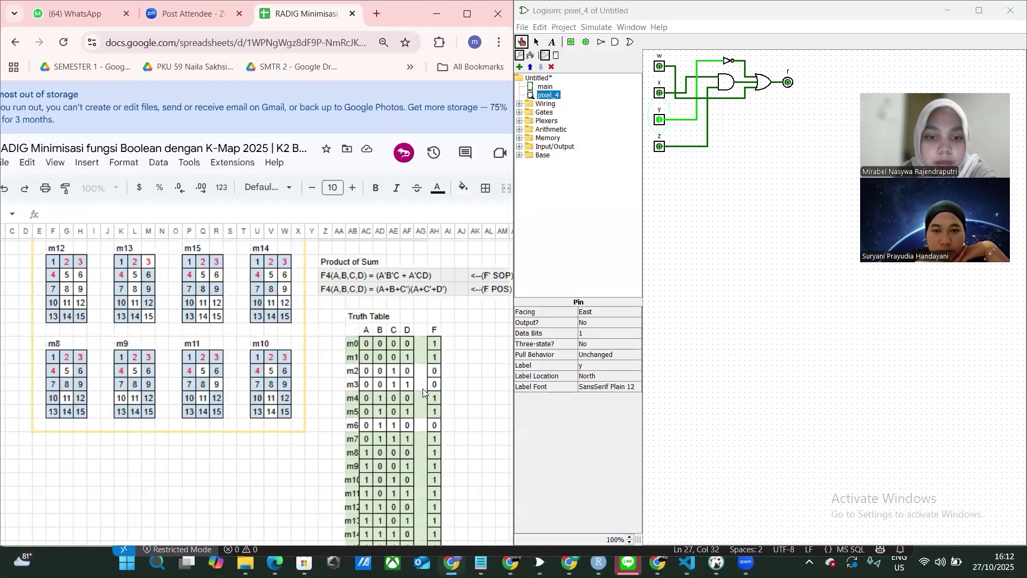
scroll(426, 388, "right", 1)
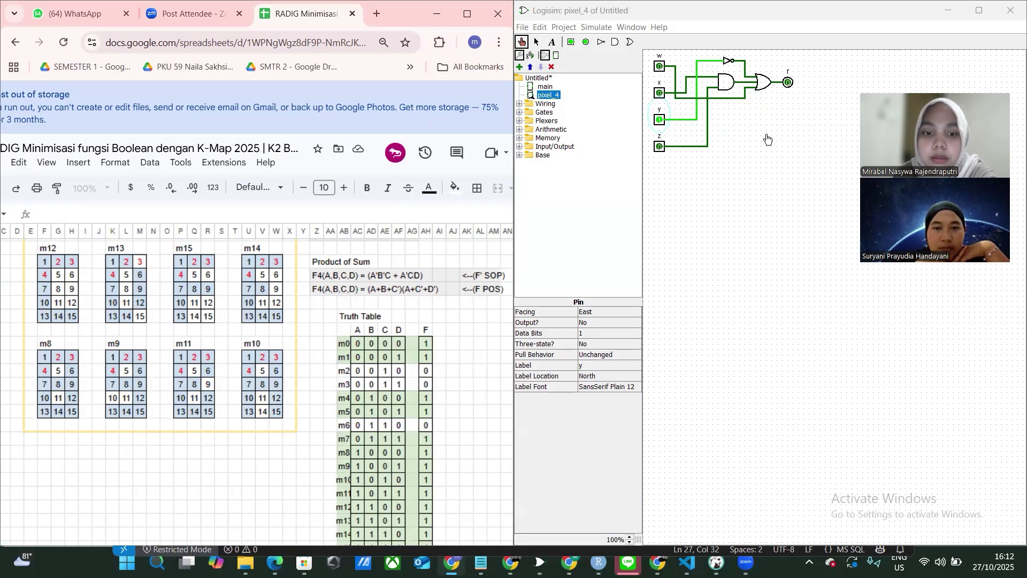
- Trace the m0 row of the pixel 4 truth table and set circuit input y to 0 to test it
left_click(363, 343)
key("Right")
key("Right")
key("Right")
key("Right")
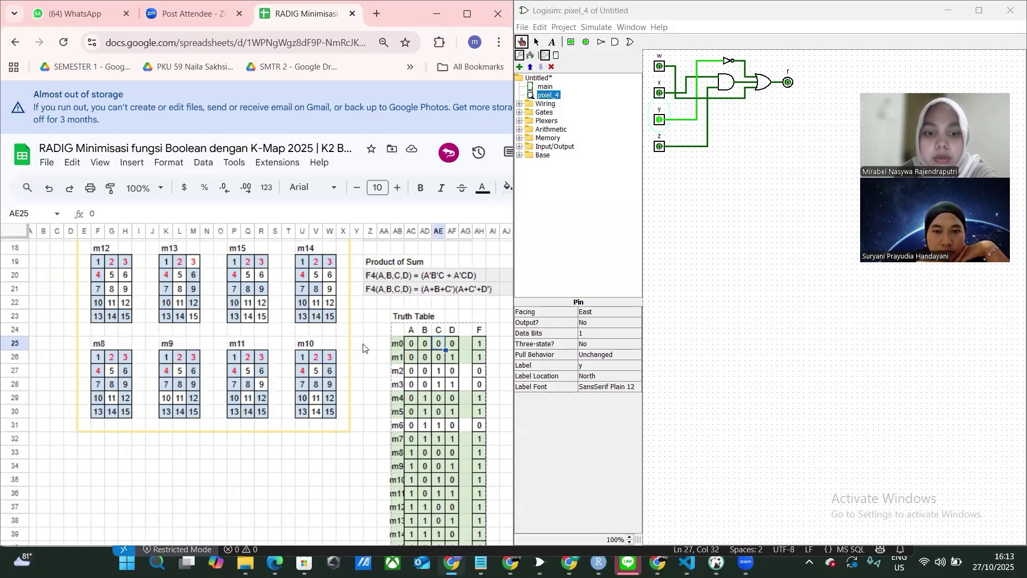
left_click(659, 119)
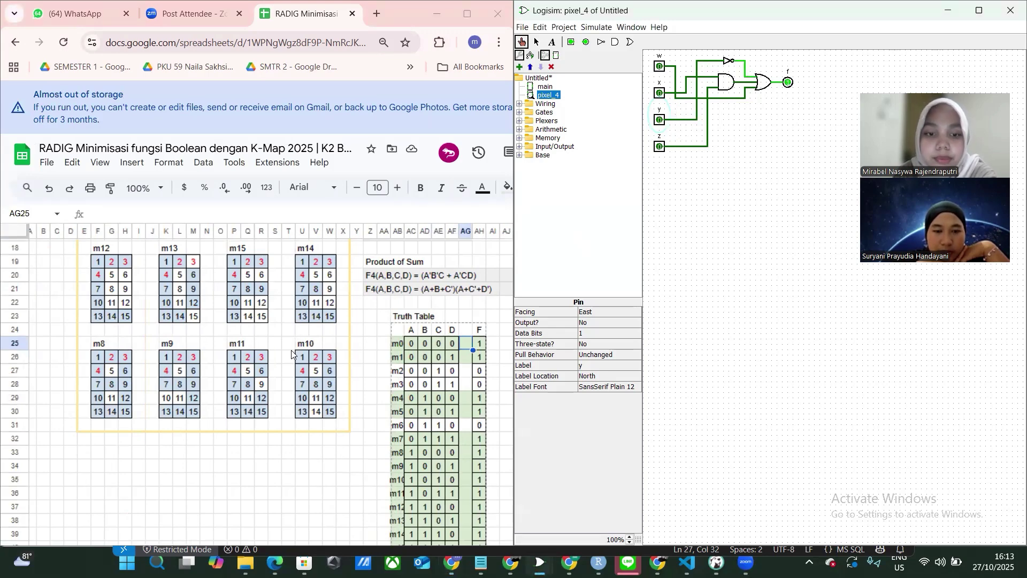
- Test the m15 row of the truth table by setting circuit inputs w, x, y and z to 1
scroll(291, 350, "down", 5)
scroll(292, 354, "right", 2)
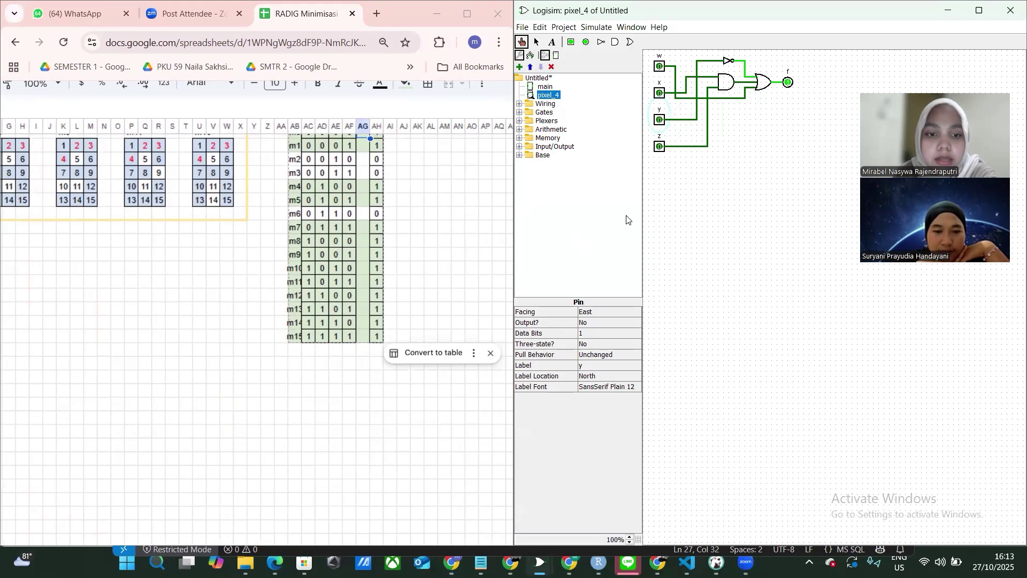
left_click(660, 66)
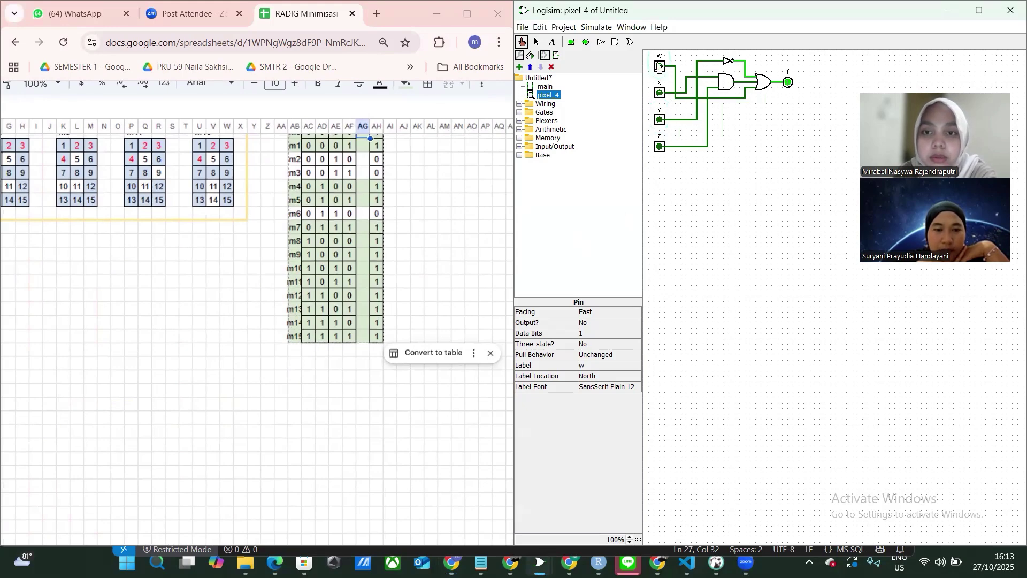
left_click(660, 94)
left_click(661, 120)
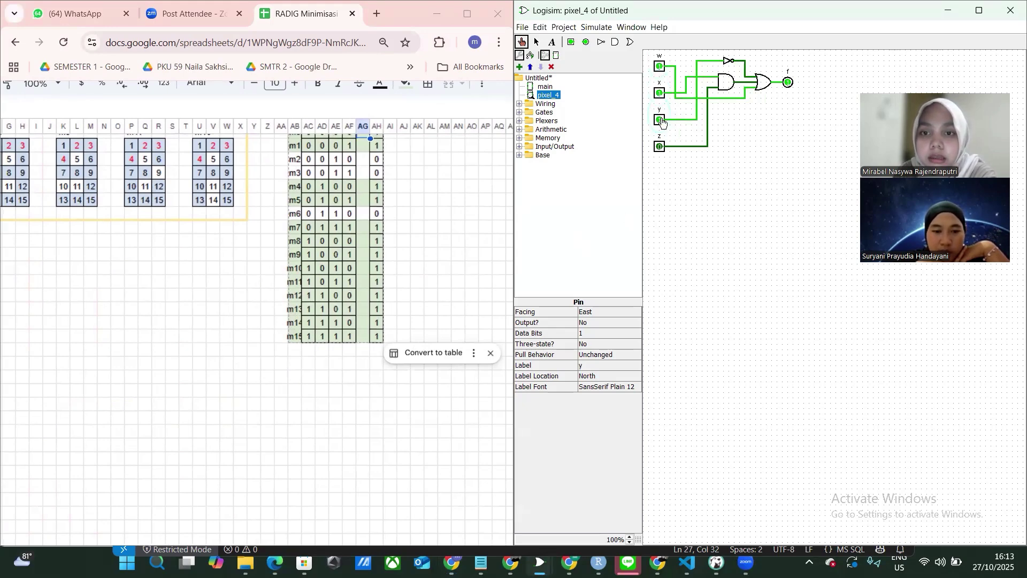
left_click(659, 147)
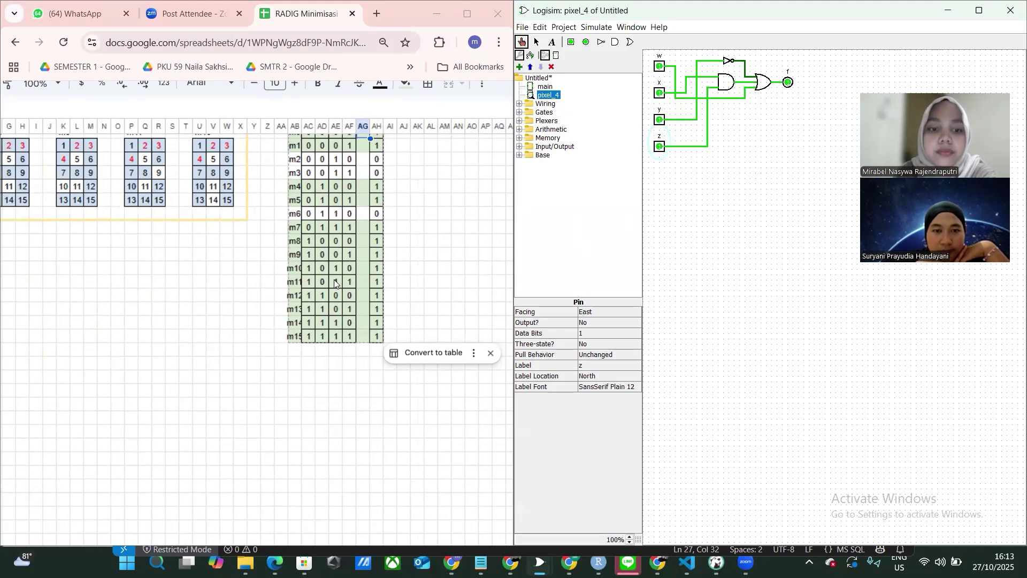
- Go back over the pixel 4 expressions and K-map in the spreadsheet
scroll(335, 284, "up", 5)
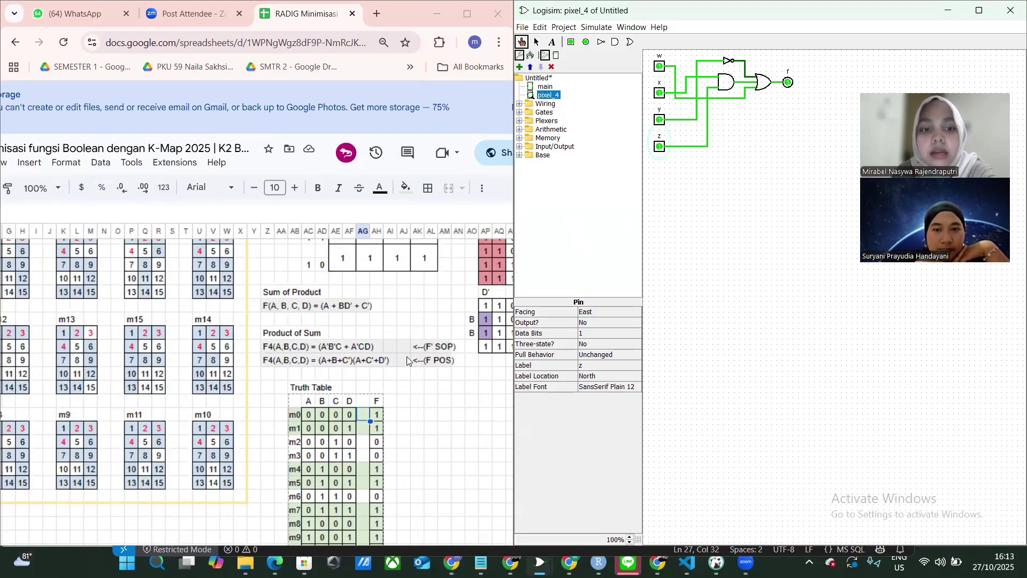
left_click_drag(514, 218, 514, 218)
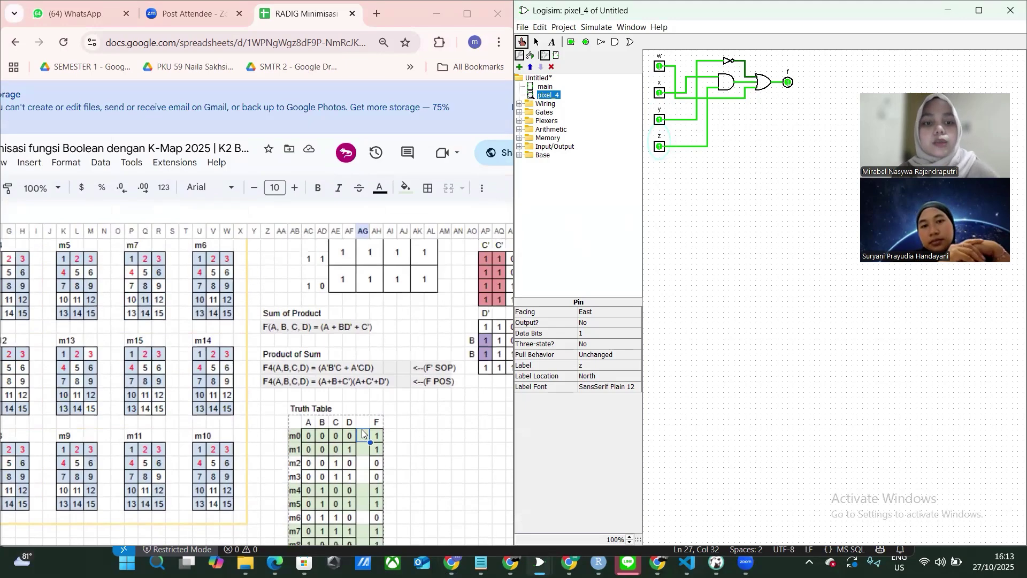
scroll(362, 430, "up", 3)
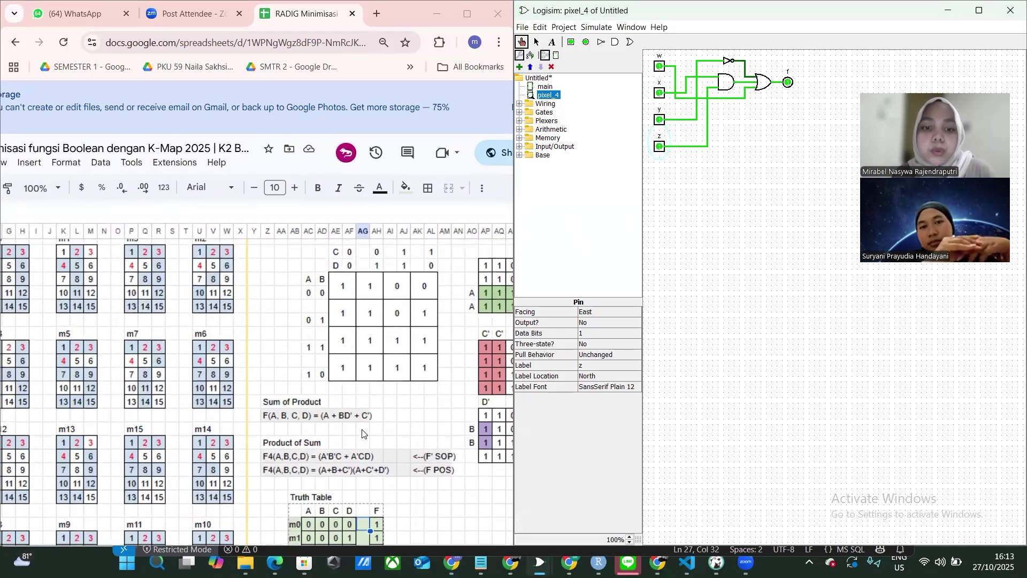